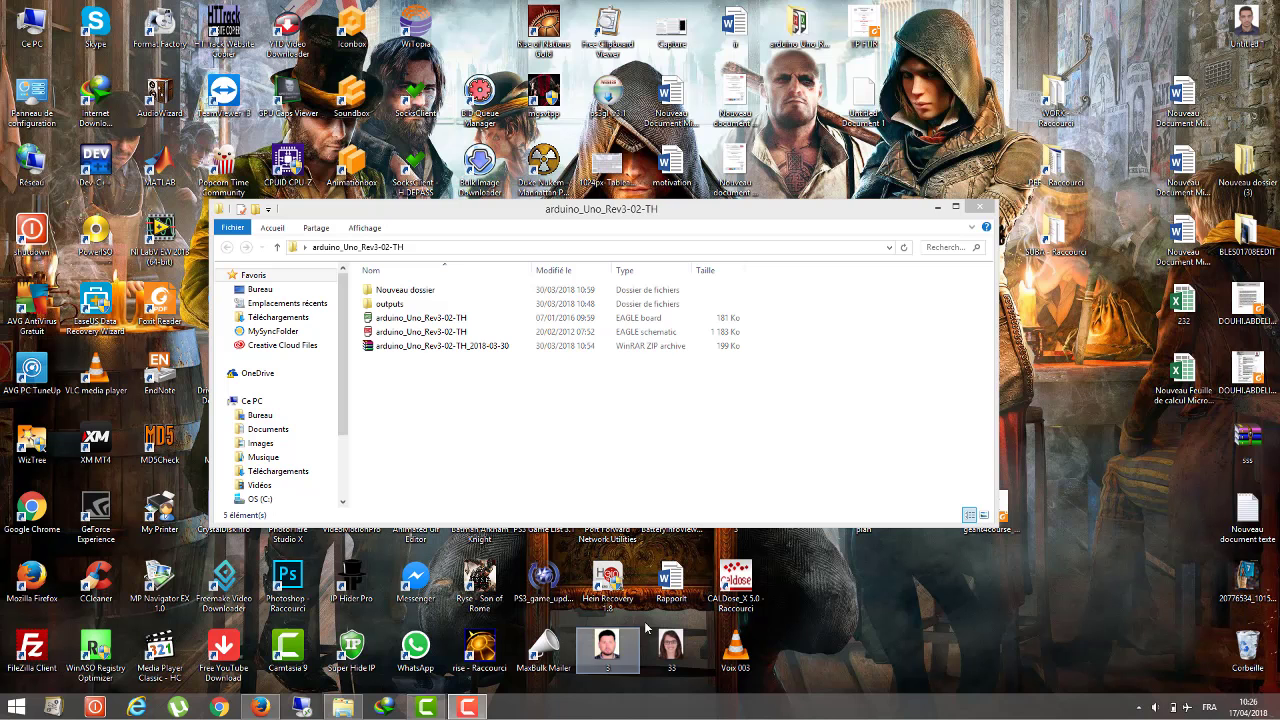
- Sign in to the existing JLCPCB account through the Register page's Sign in link
left_click(258, 707)
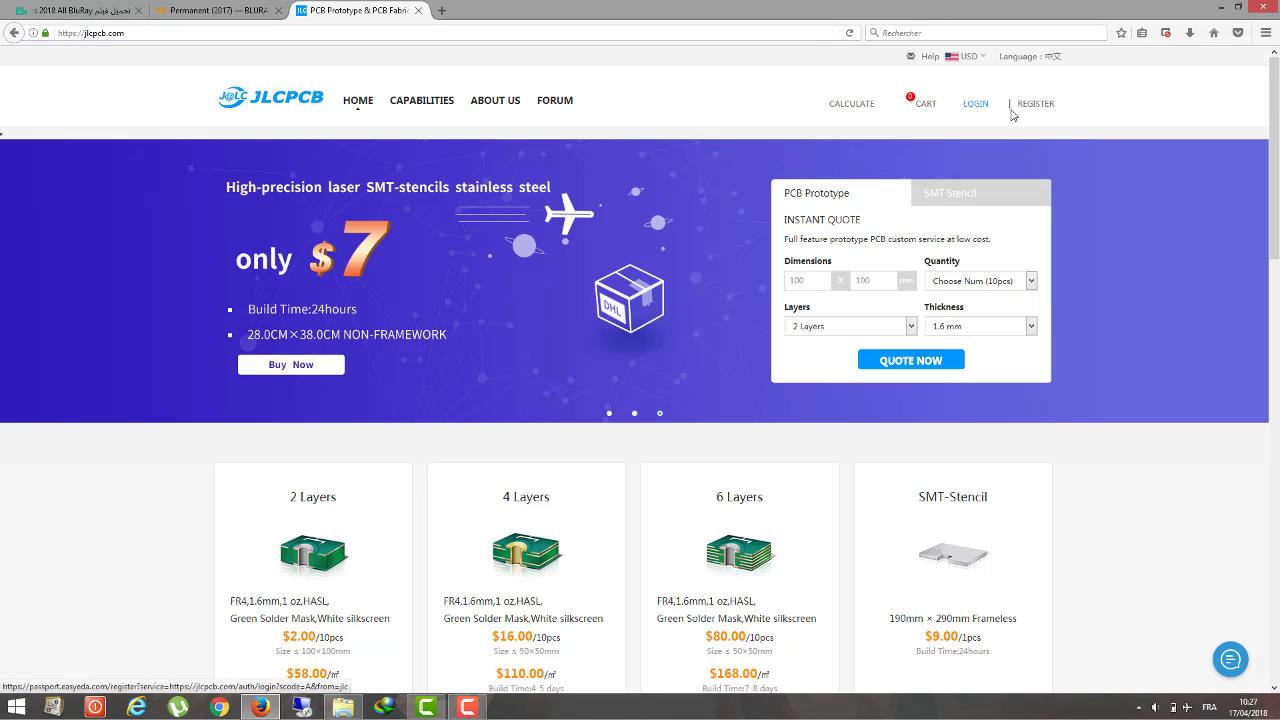
left_click(1037, 106)
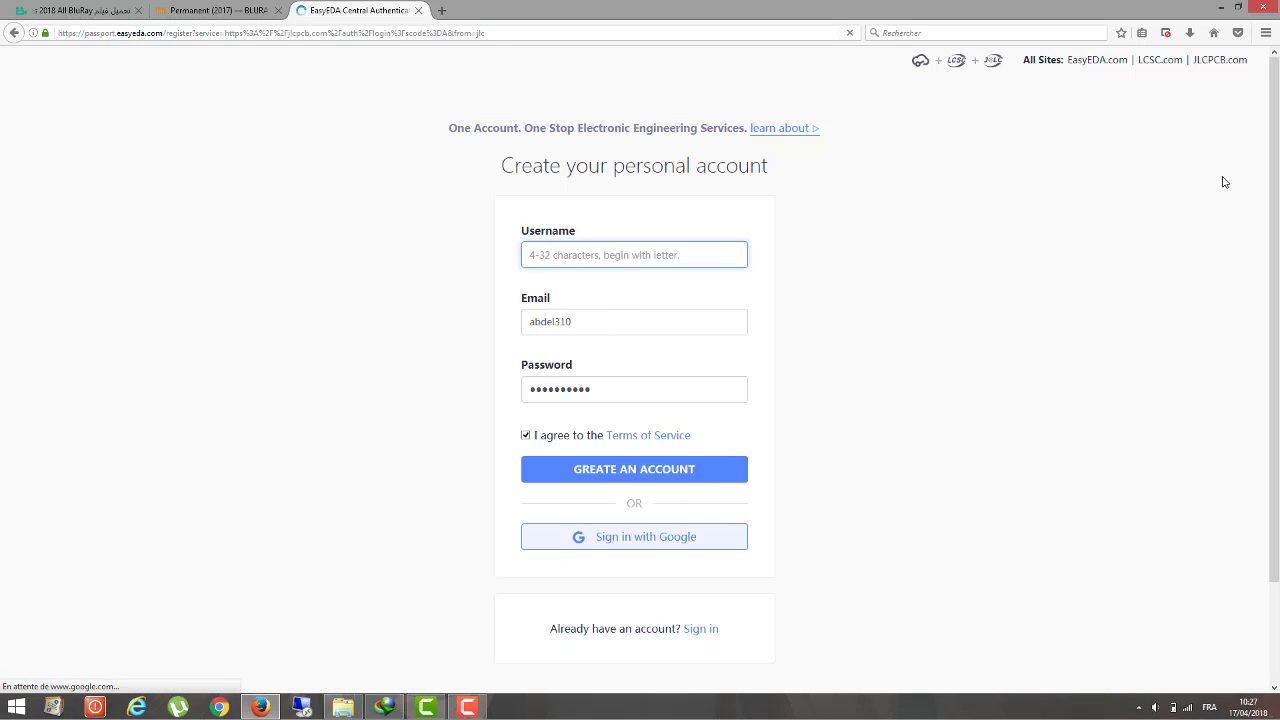
left_click(701, 634)
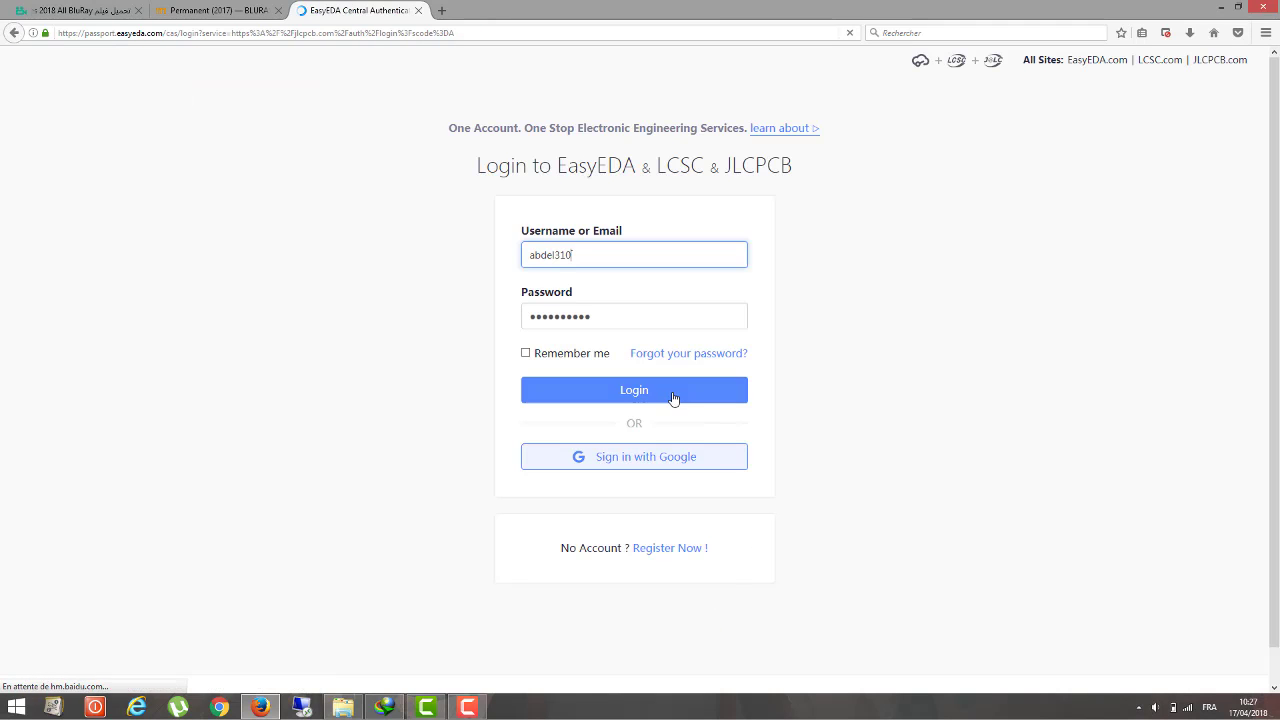
left_click(674, 396)
- Open the PCB quote form and keep the board quantity at 10
left_click(820, 105)
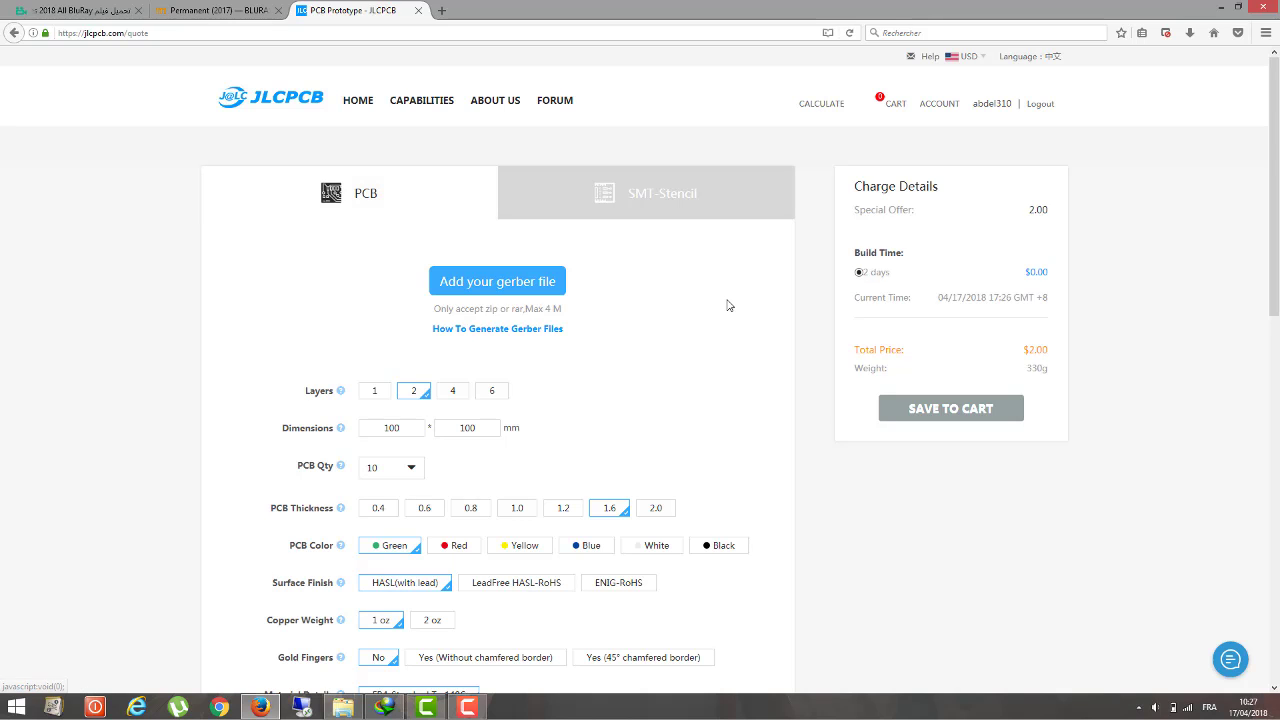
scroll(710, 254, "down", 3)
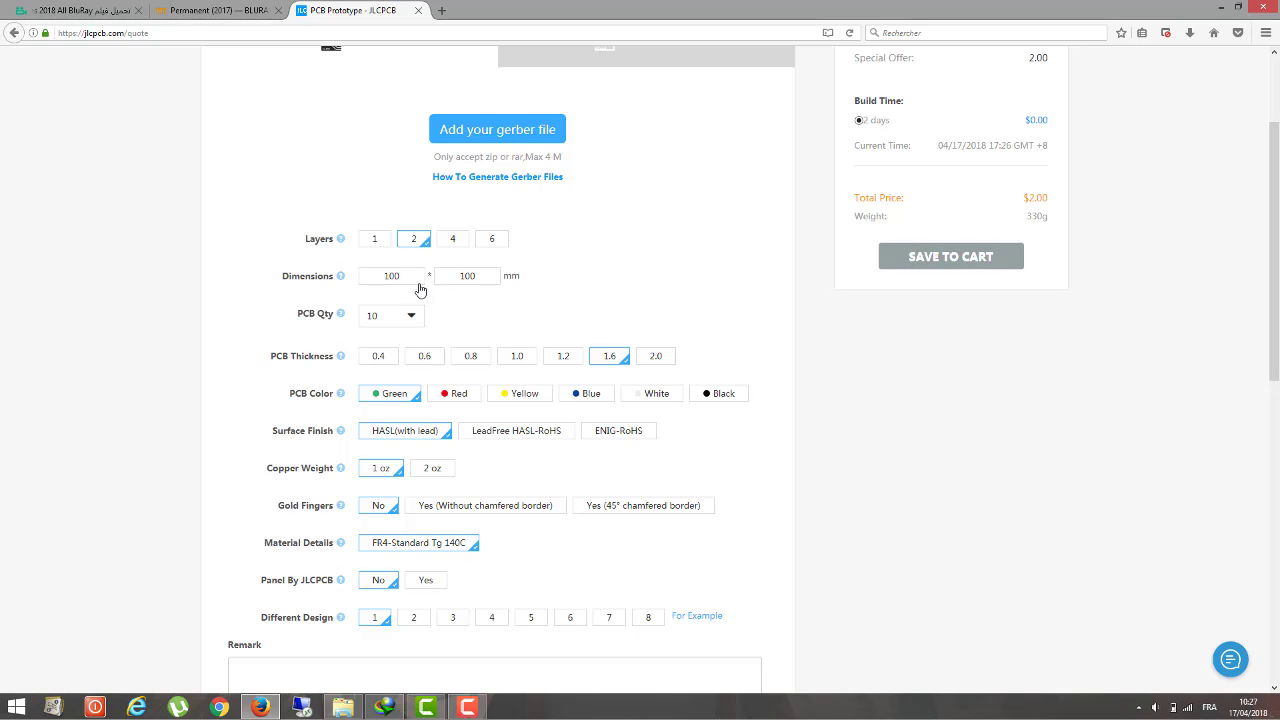
scroll(413, 323, "up", 1)
scroll(440, 350, "up", 1)
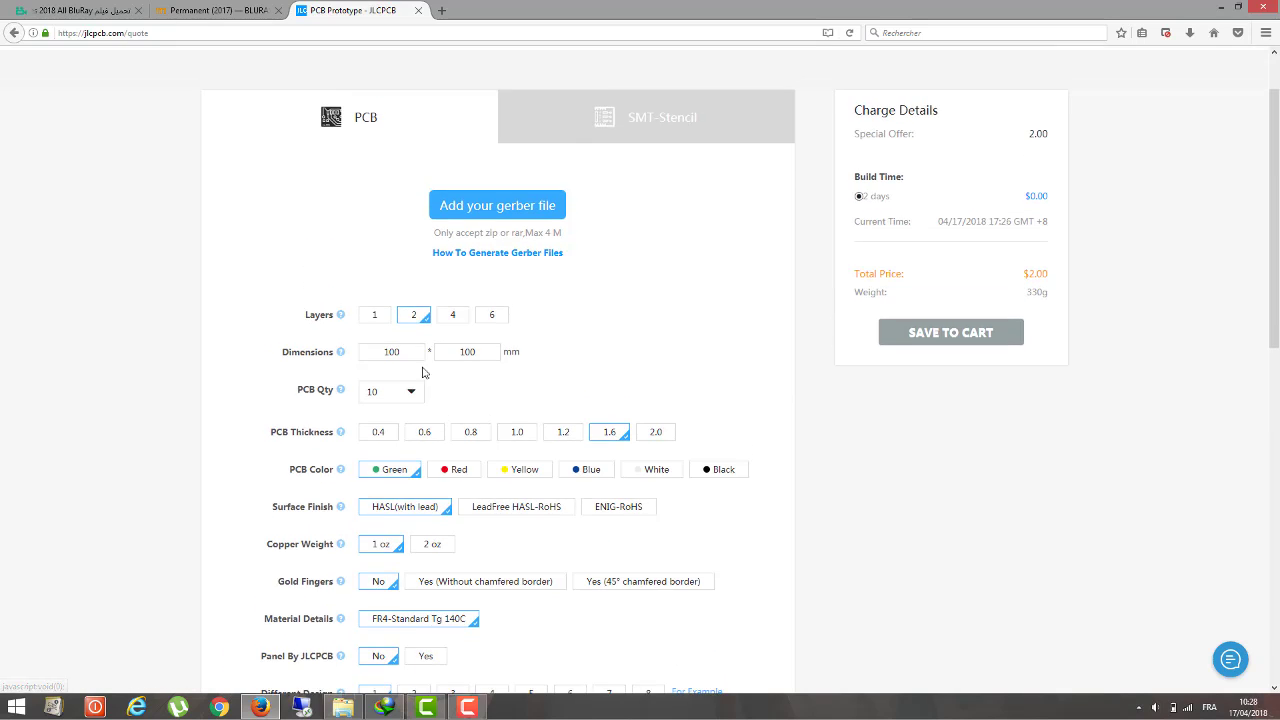
scroll(460, 377, "down", 2)
left_click(397, 319)
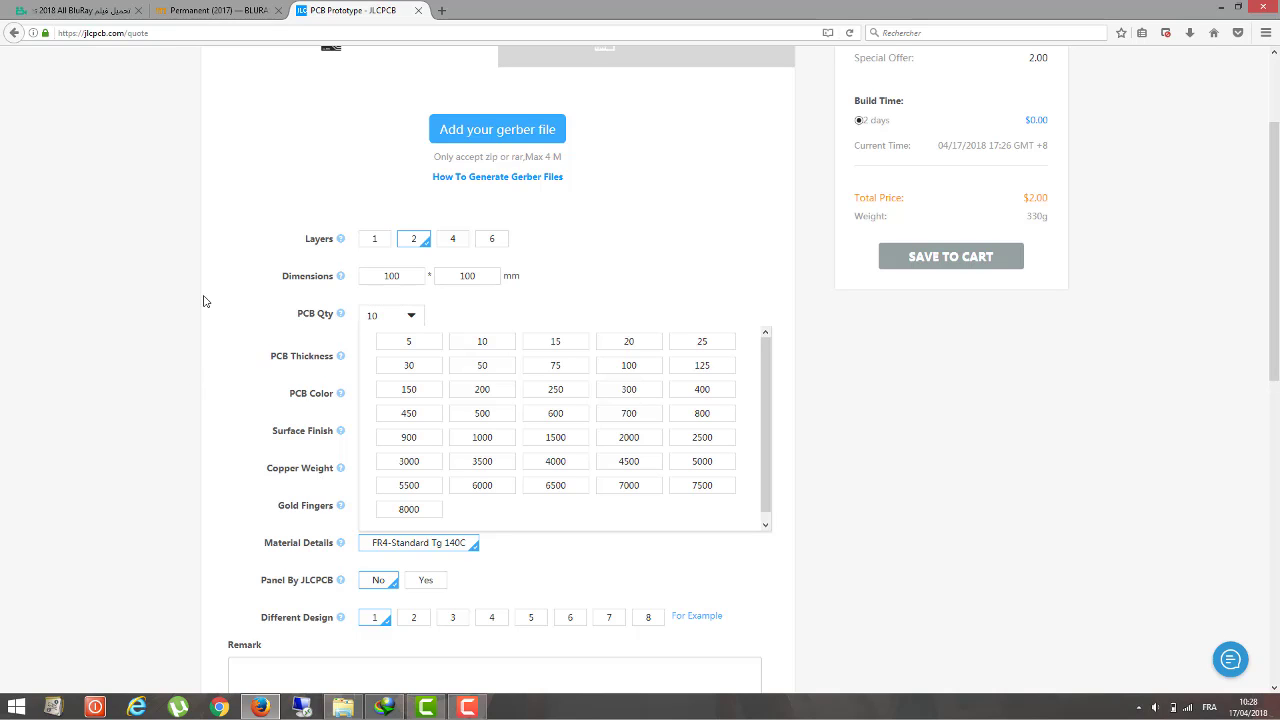
left_click(414, 317)
- Choose blue as the PCB colour, raising the quote total to $11.00
scroll(568, 331, "down", 3)
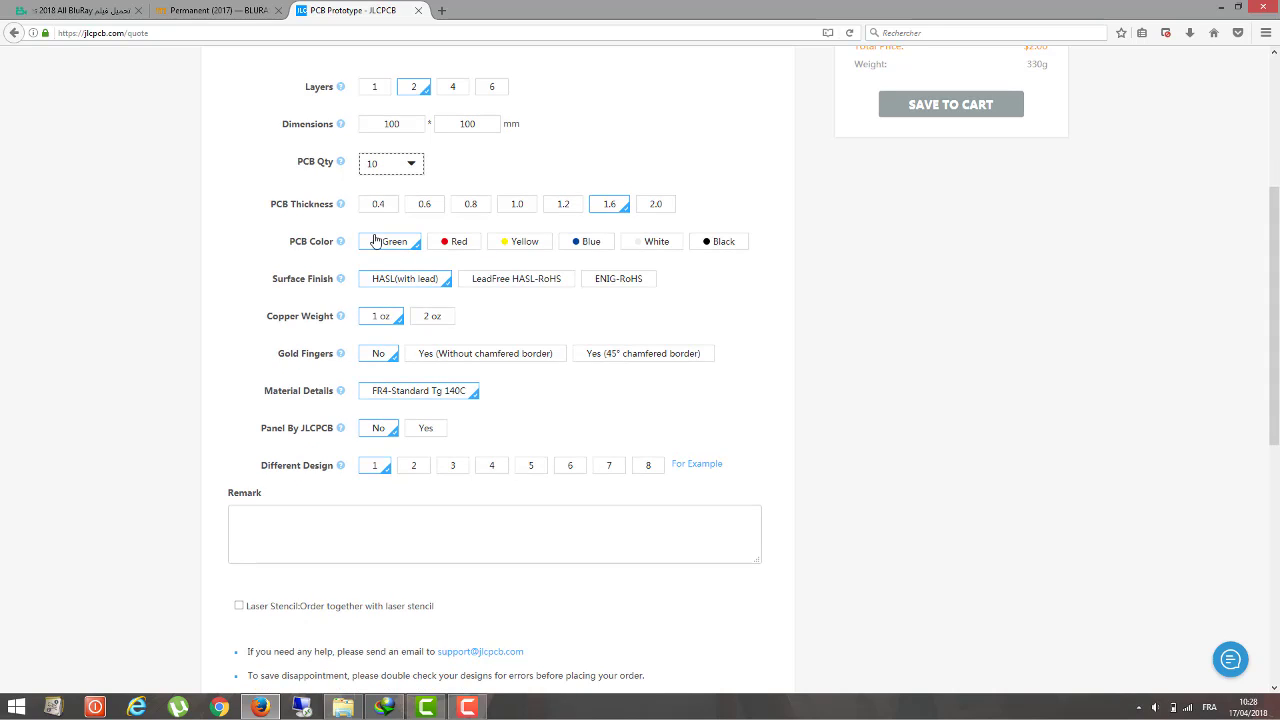
left_click(592, 242)
scroll(826, 306, "up", 3)
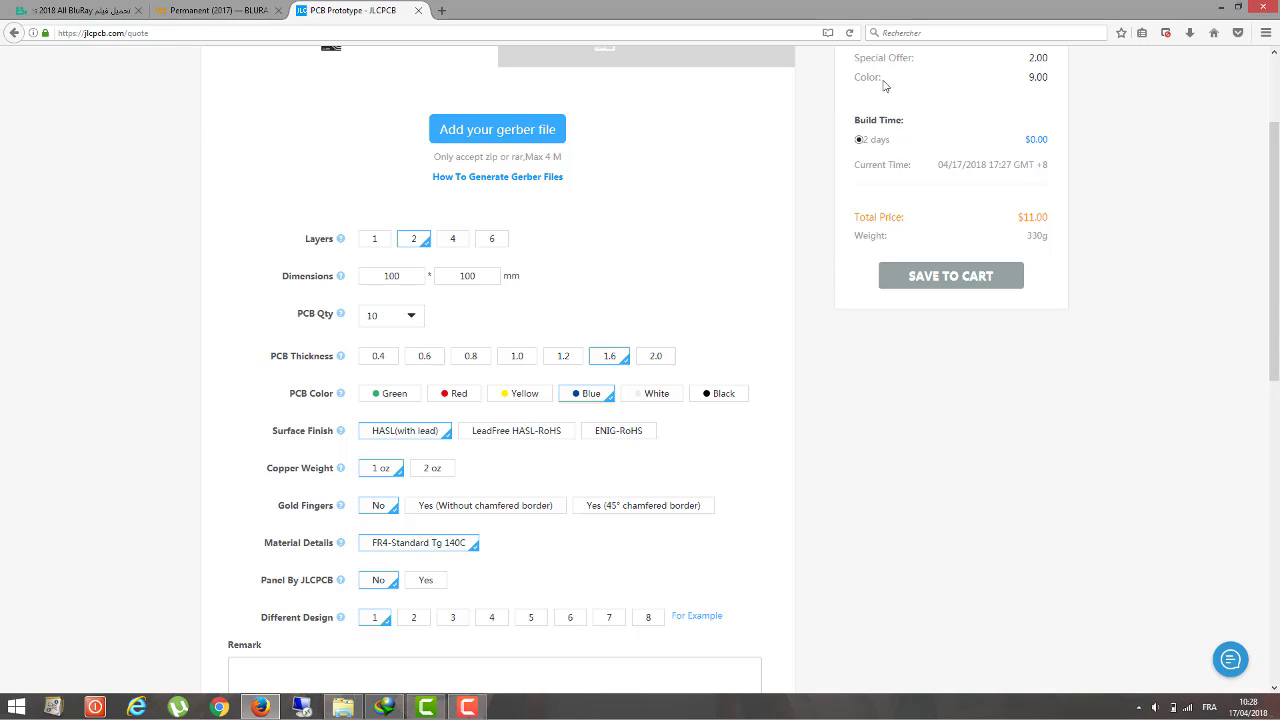
scroll(1047, 261, "up", 3)
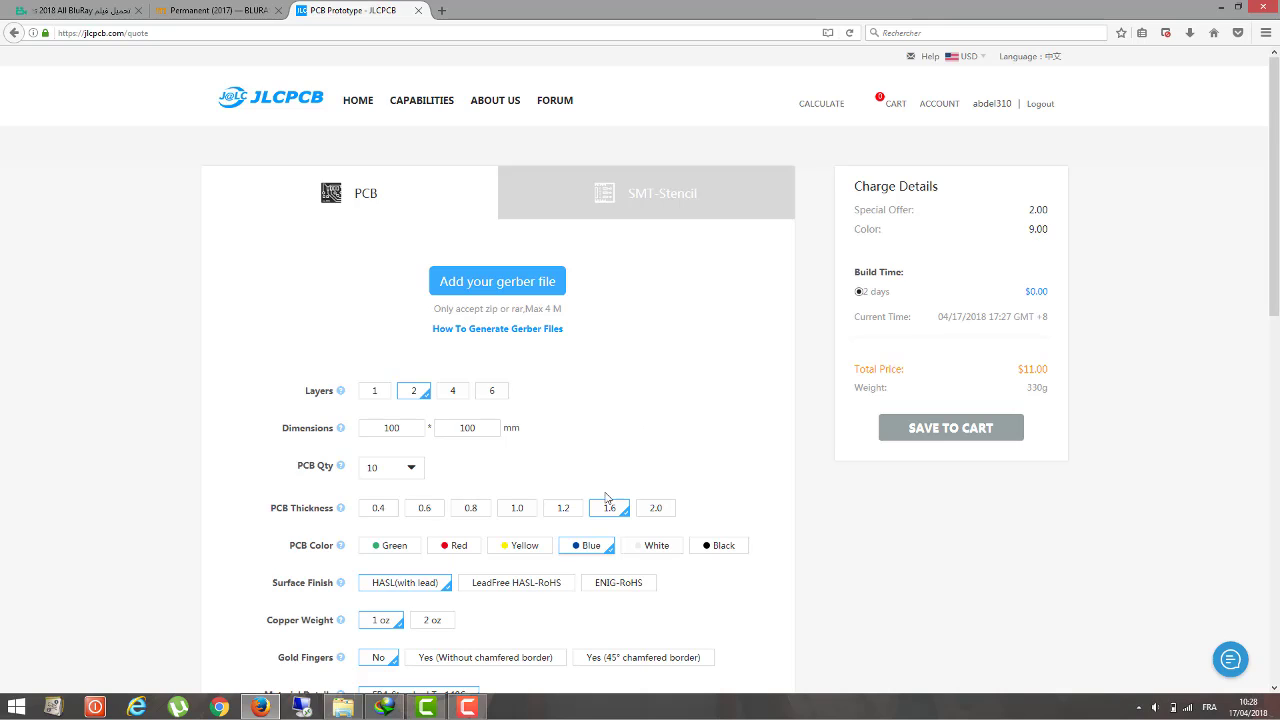
- Compare yellow and 2.0 mm prices, then restore green colour and 1.6 mm thickness
left_click(517, 546)
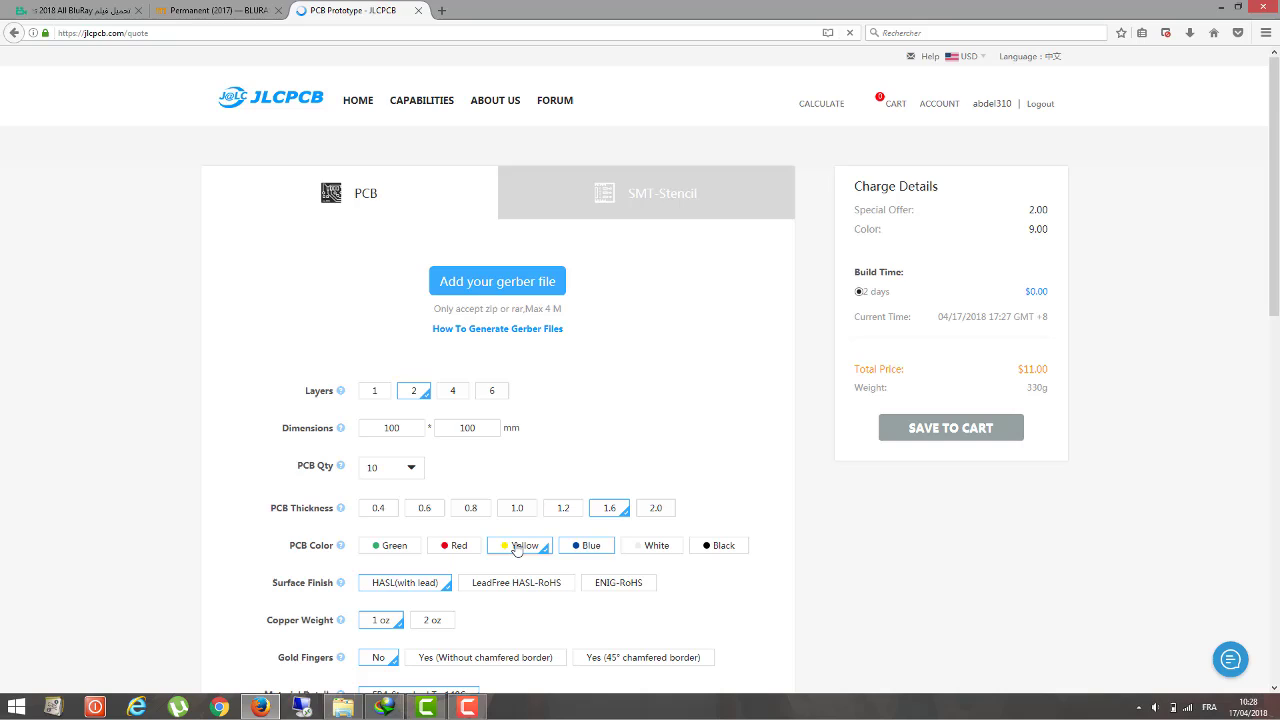
left_click(386, 547)
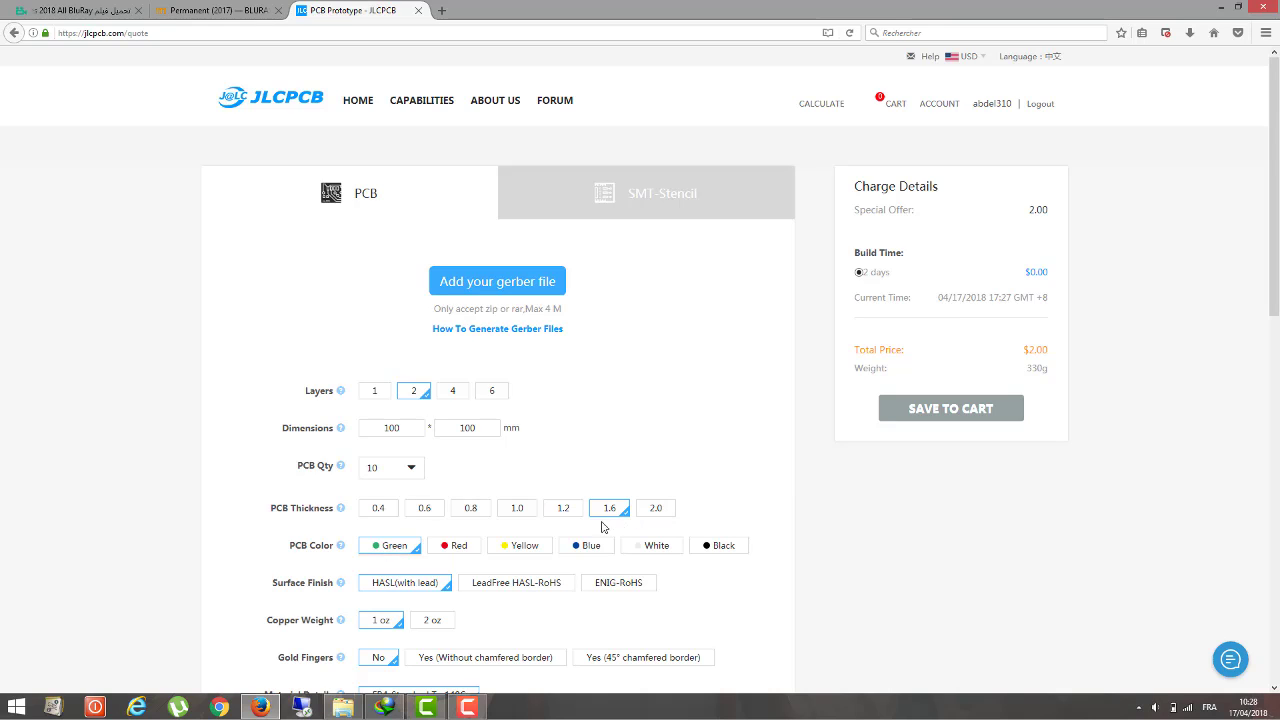
left_click(652, 508)
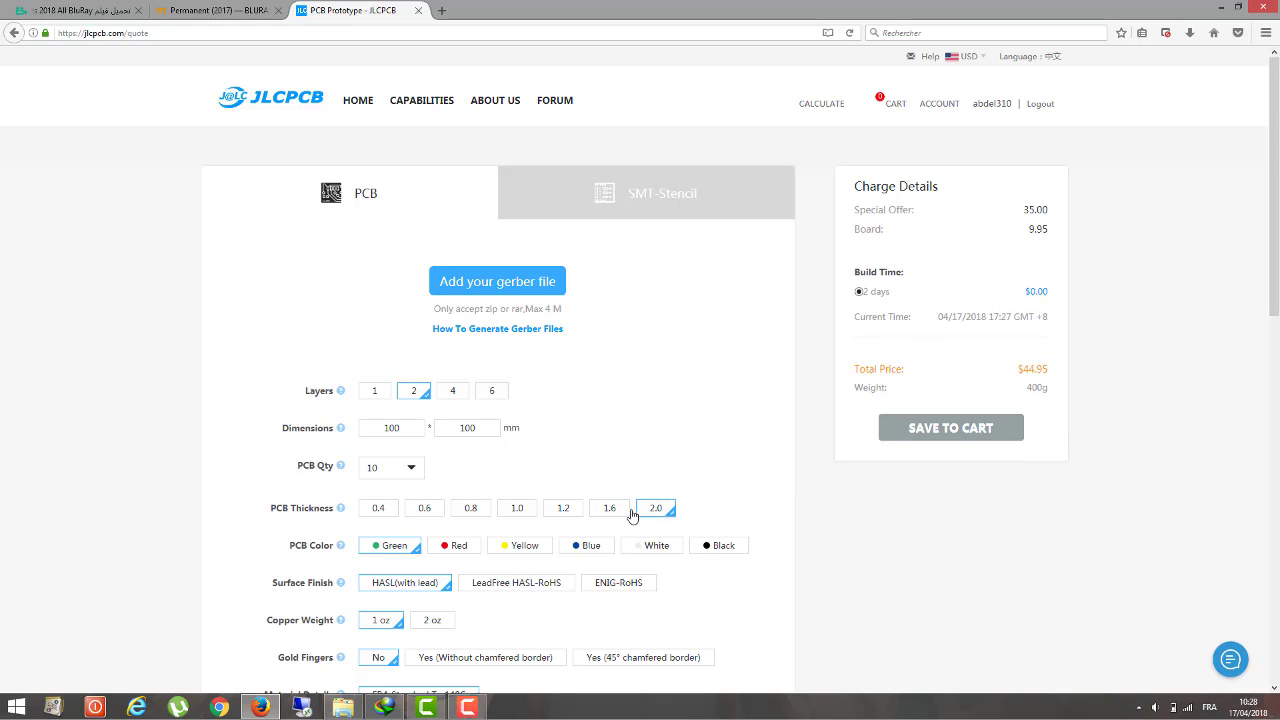
left_click(620, 518)
- Bring up the link options for the 'For Example' design link
scroll(677, 498, "down", 5)
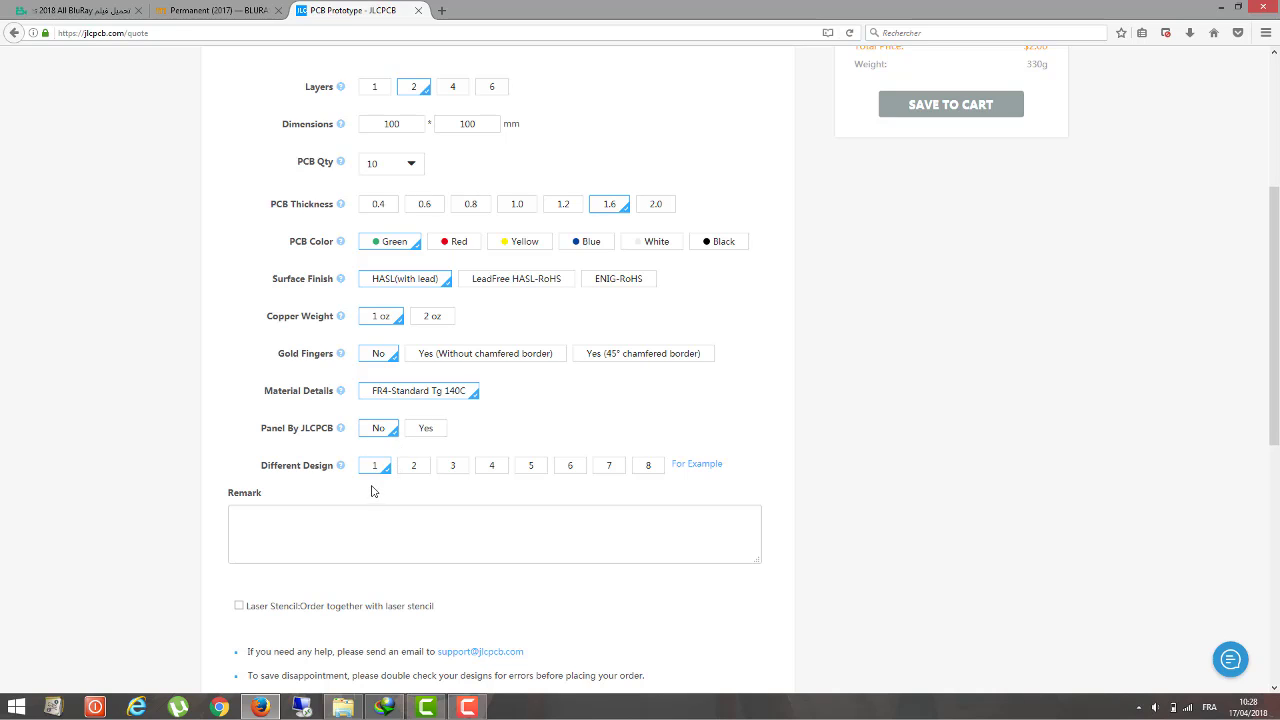
right_click(695, 467)
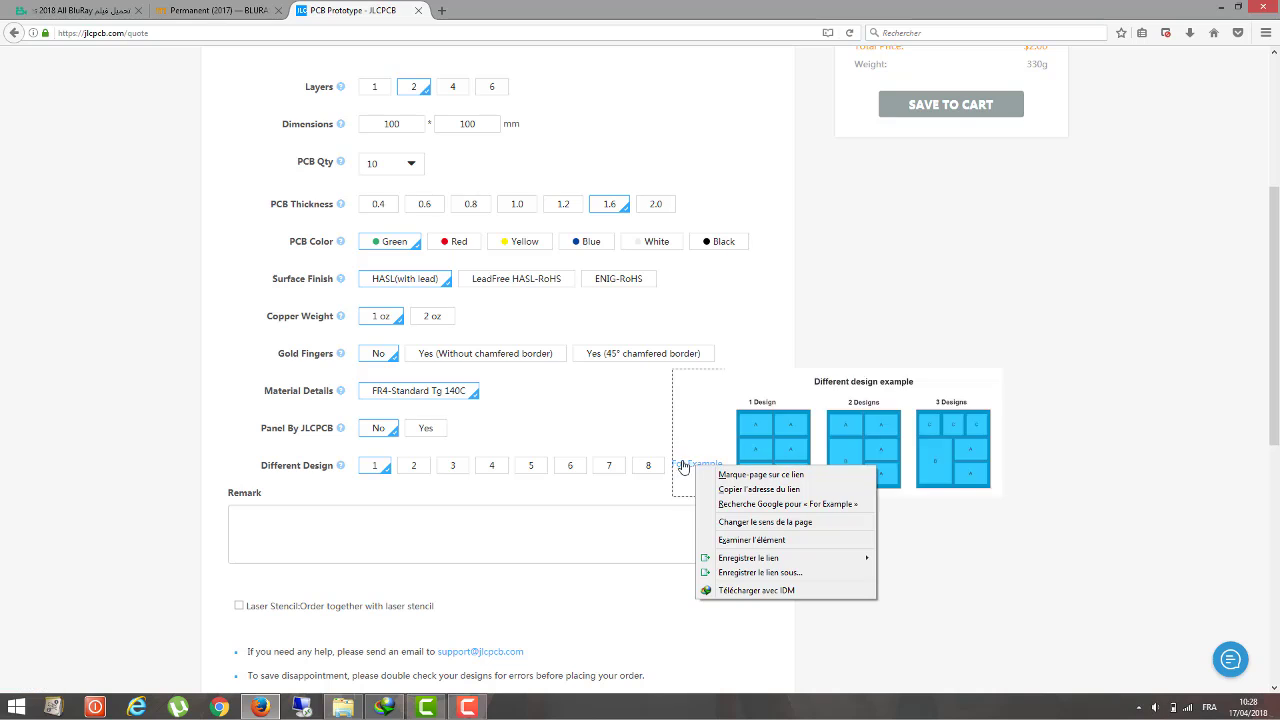
scroll(312, 383, "up", 3)
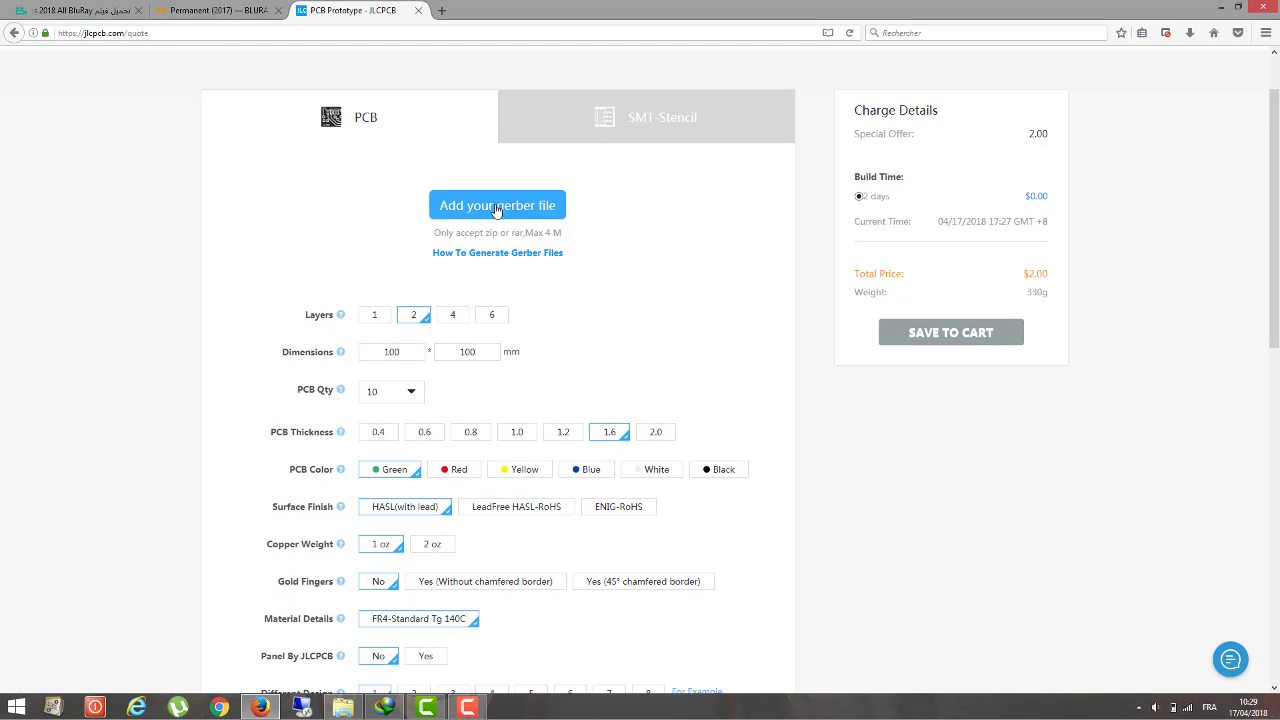
- Upload the outputs ZIP as the Gerber file, detected as a 2-layer 53×69 mm board
left_click(1165, 33)
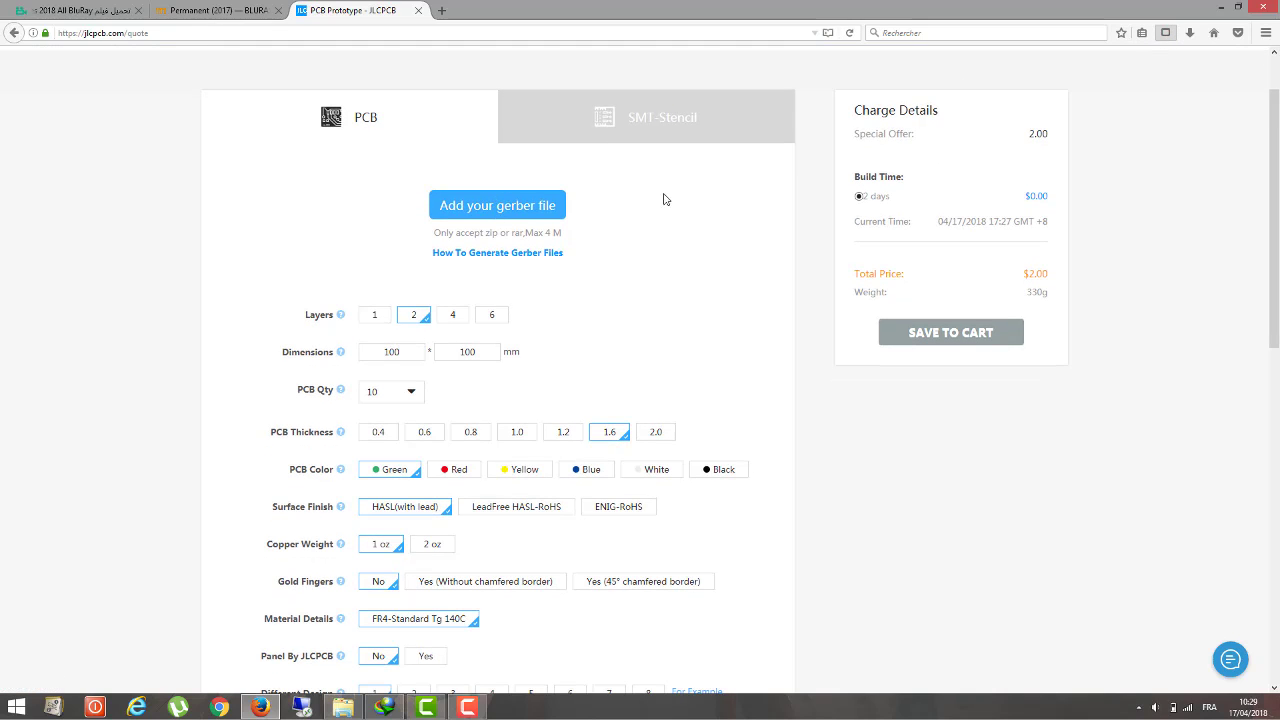
left_click(531, 217)
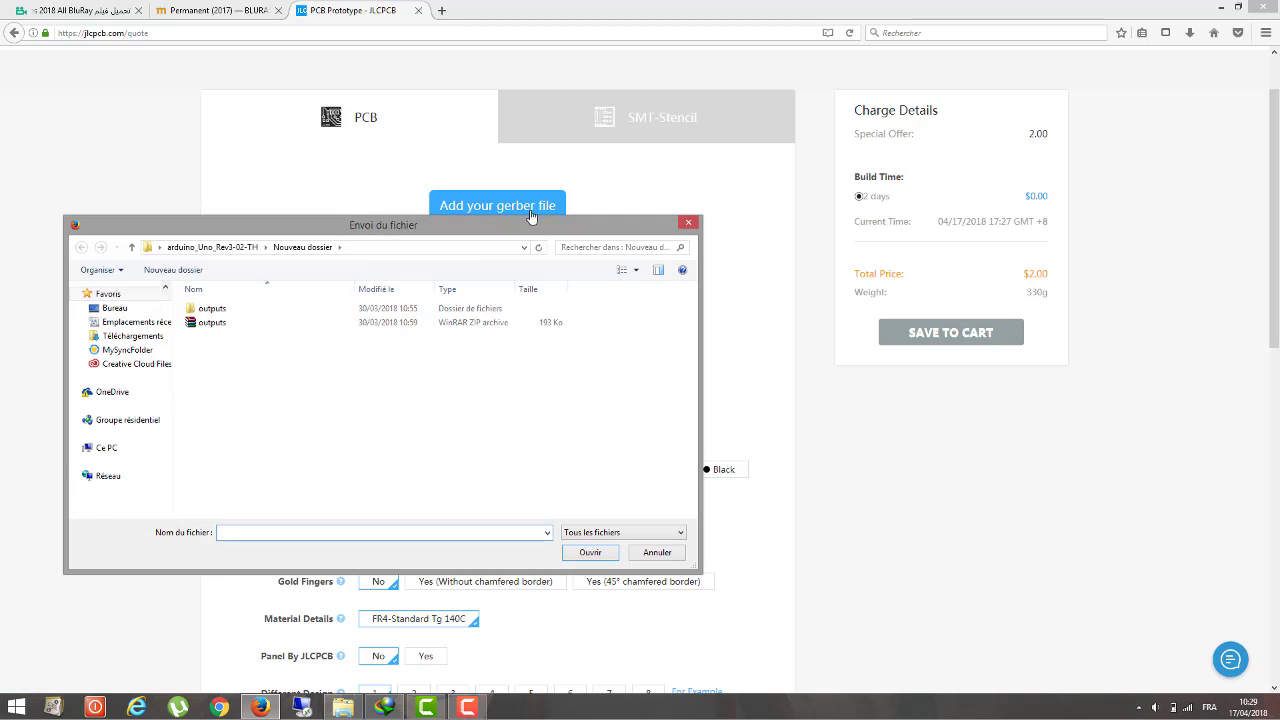
left_click(496, 324)
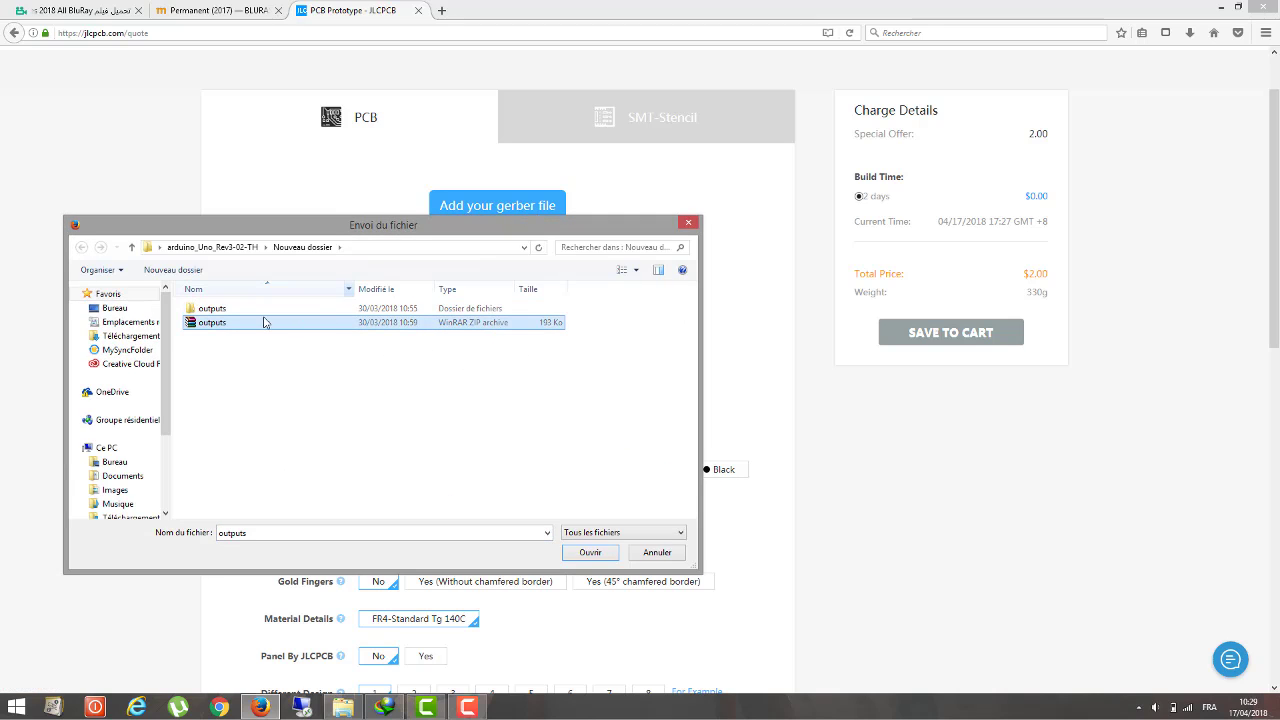
left_click(687, 224)
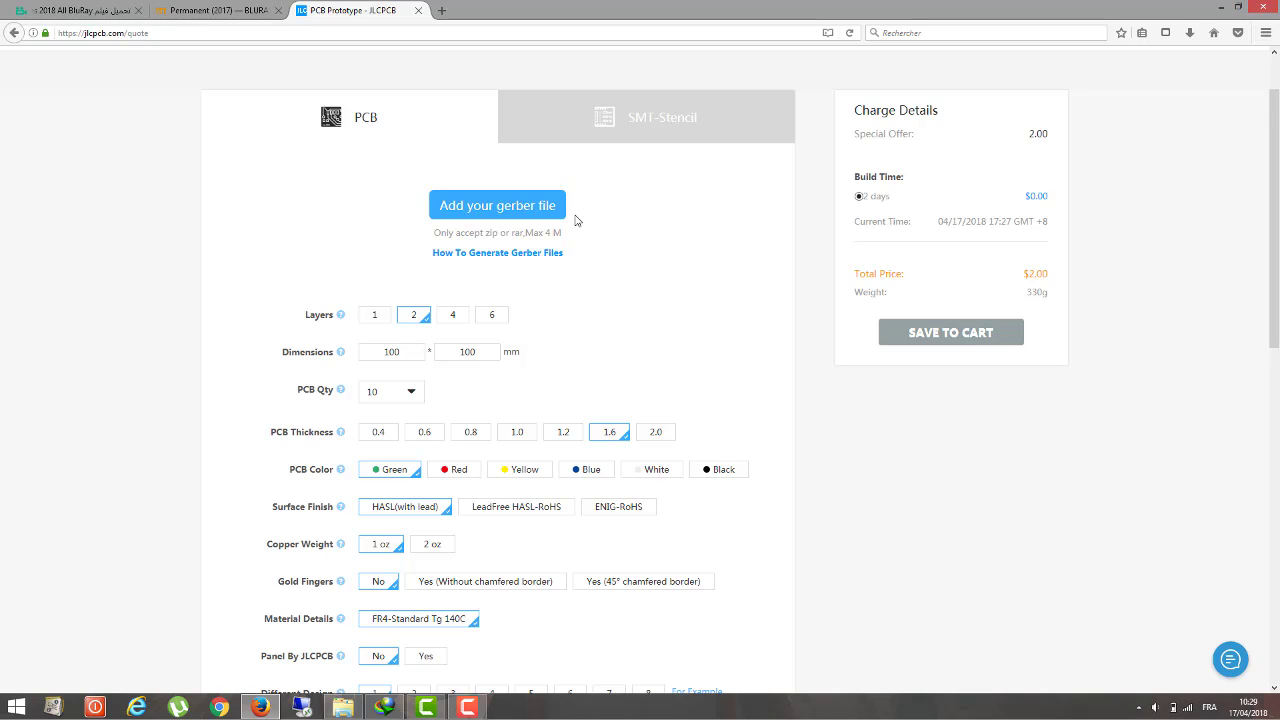
left_click(535, 207)
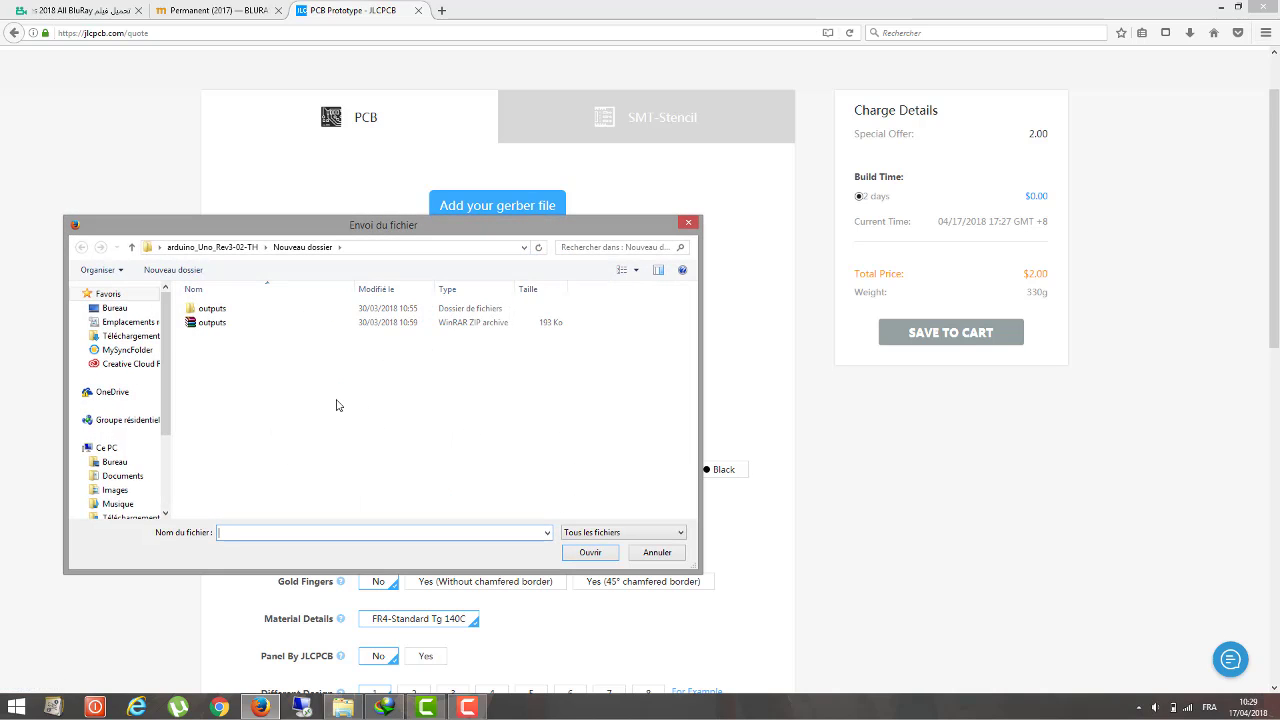
double_click(255, 323)
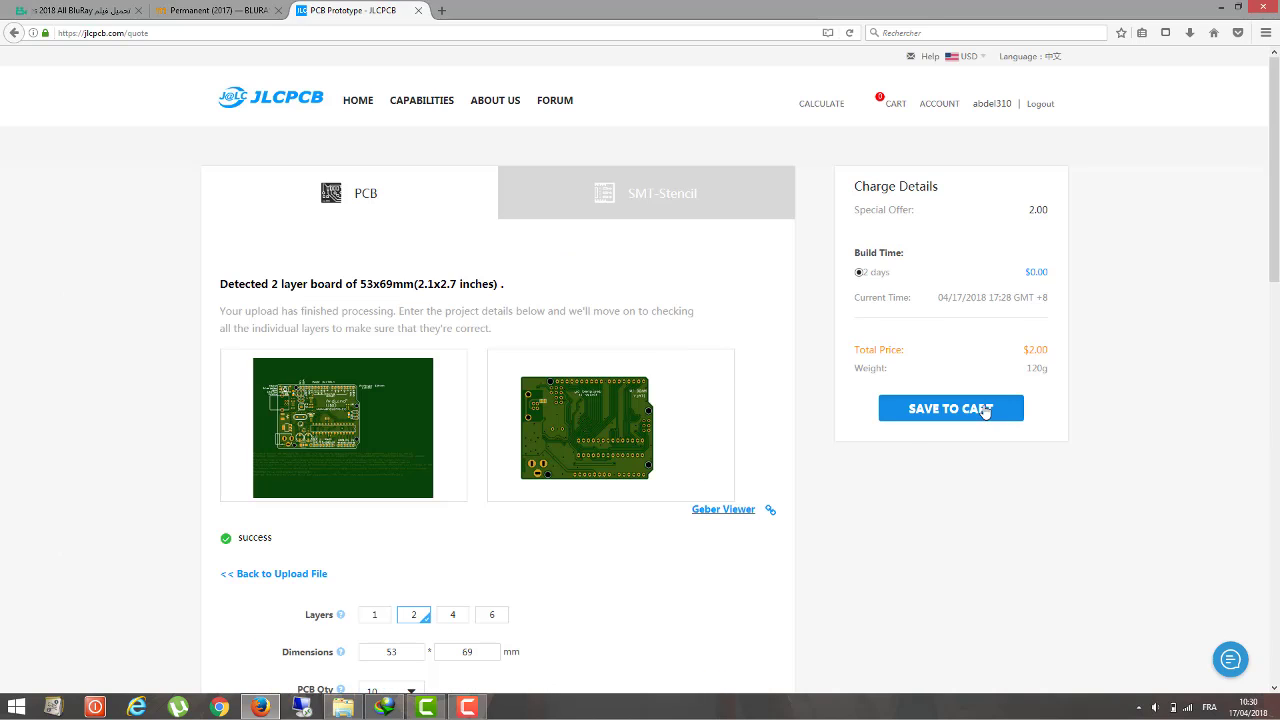
- Add the quoted board to the cart and proceed to checkout
left_click(985, 410)
left_click(985, 333)
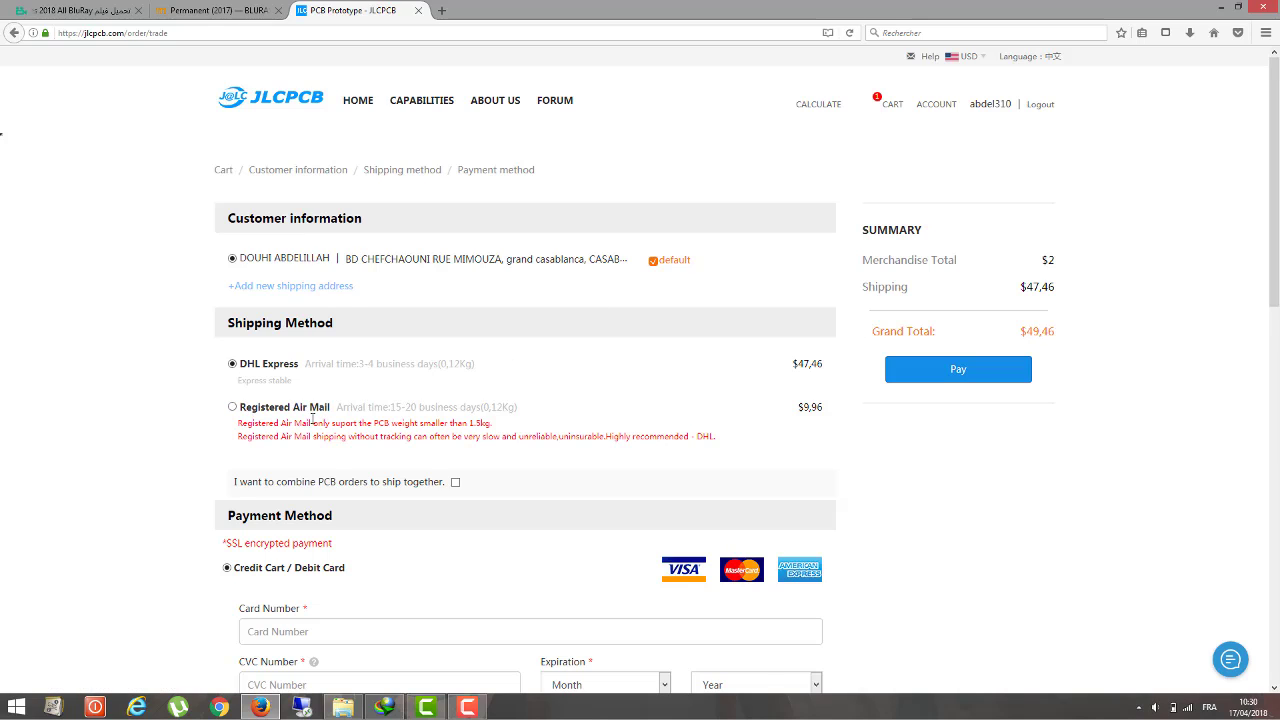
left_click(488, 372)
left_click_drag(793, 363, 810, 363)
- Select Registered Air Mail shipping and review the payment fields and $11.00 grand total
left_click(288, 411)
triple_click(332, 410)
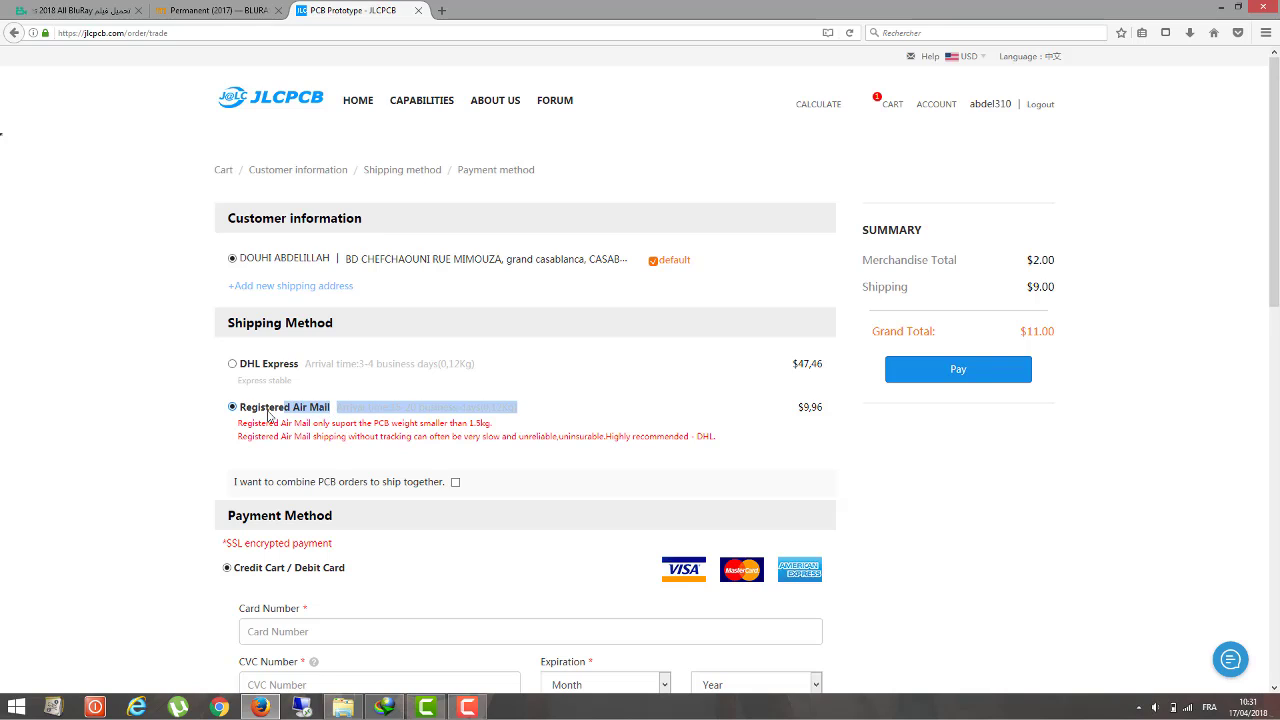
left_click(300, 422)
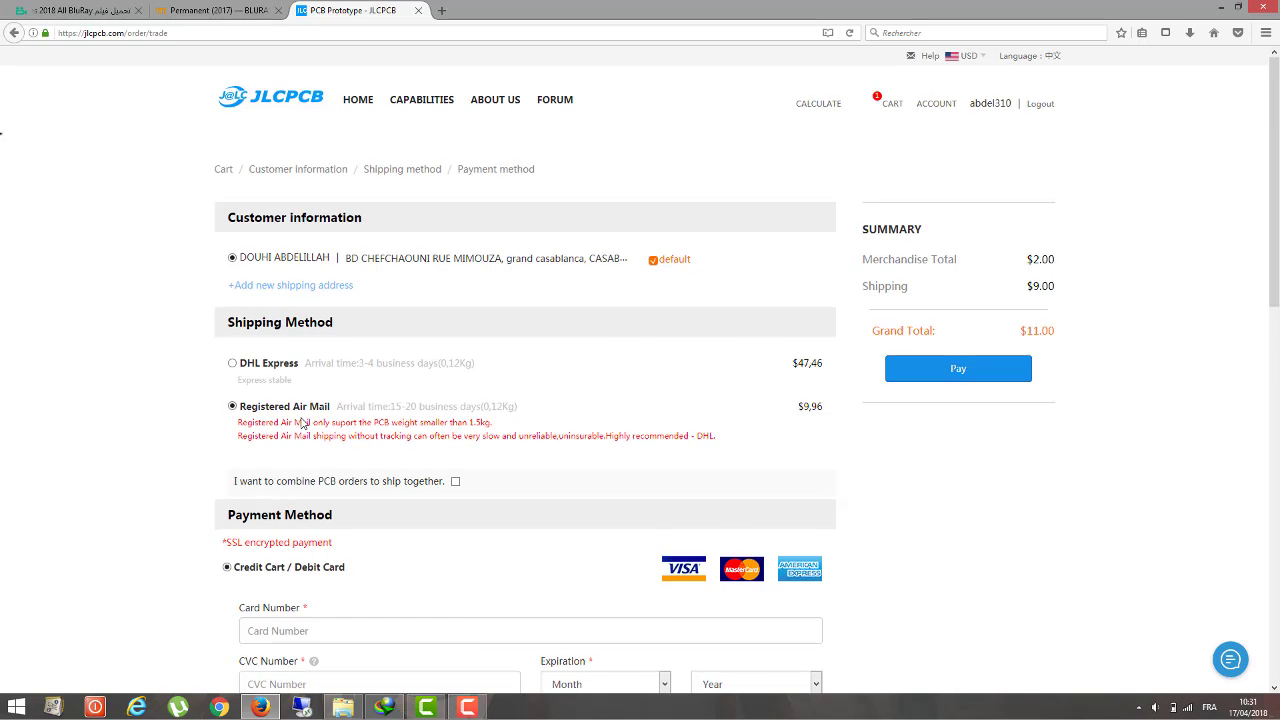
scroll(312, 403, "down", 3)
scroll(366, 361, "down", 3)
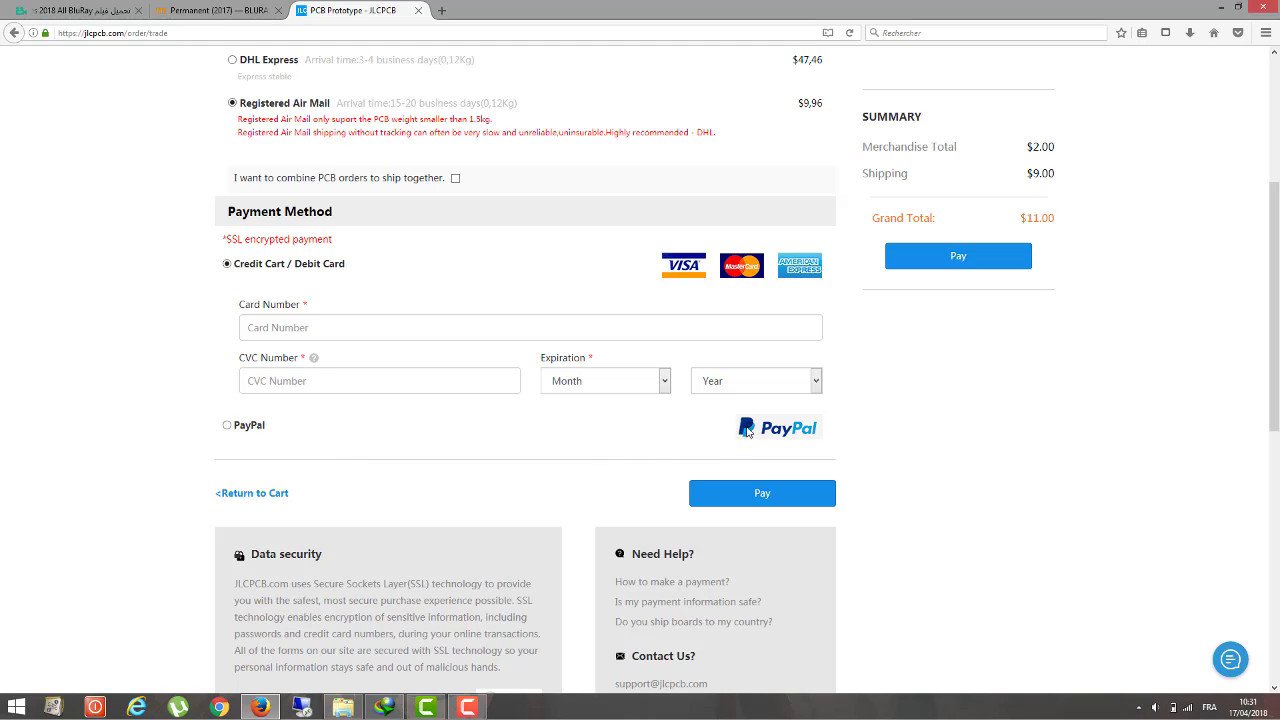
scroll(561, 452, "up", 5)
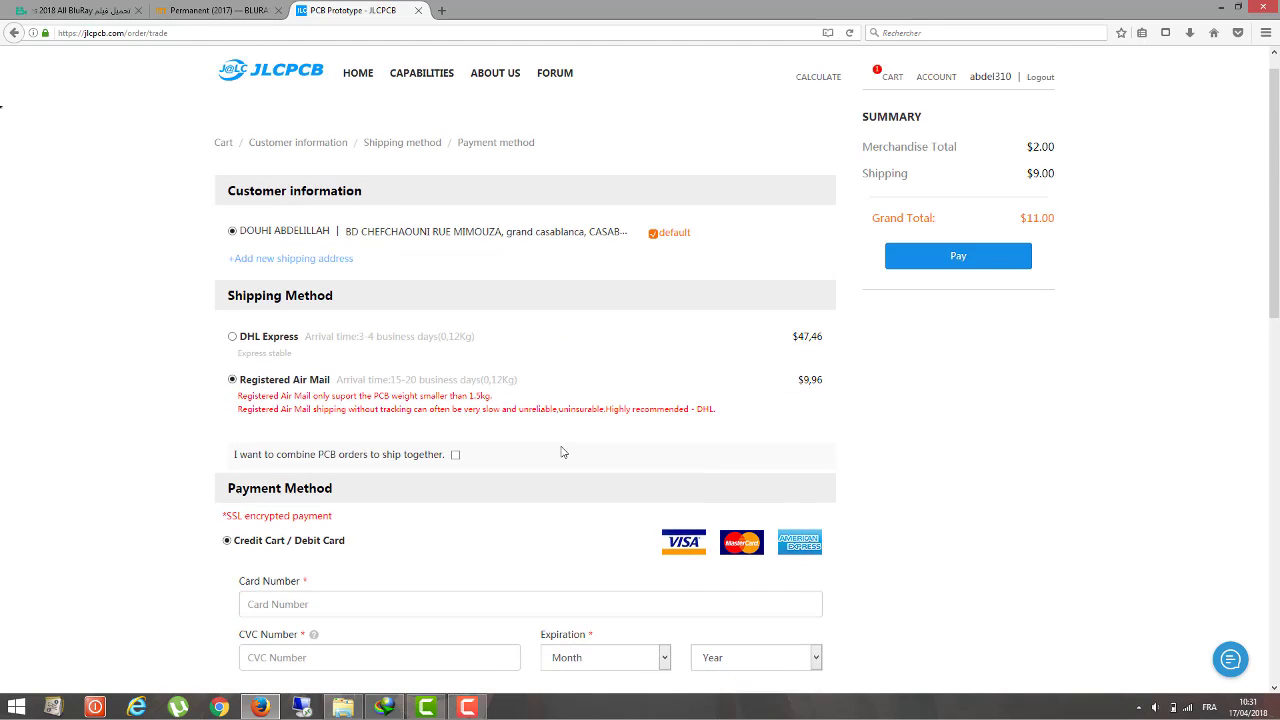
scroll(562, 452, "down", 3)
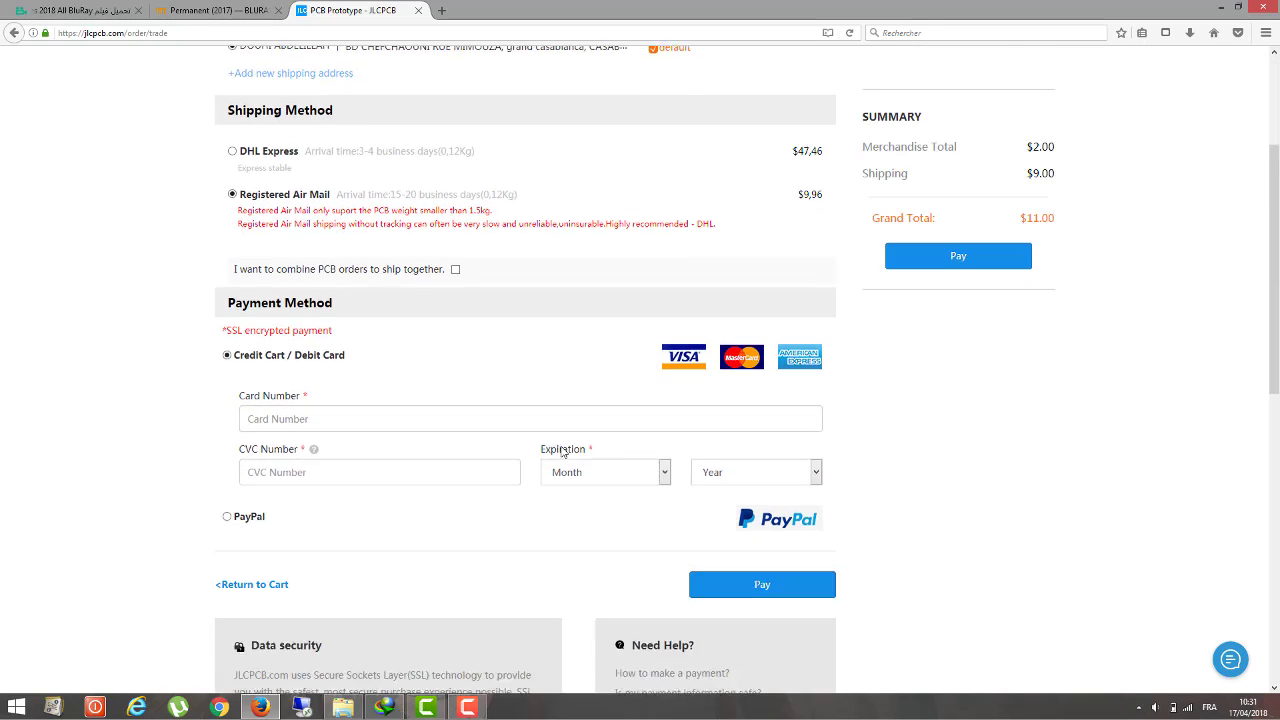
scroll(574, 460, "up", 3)
scroll(573, 461, "up", 1)
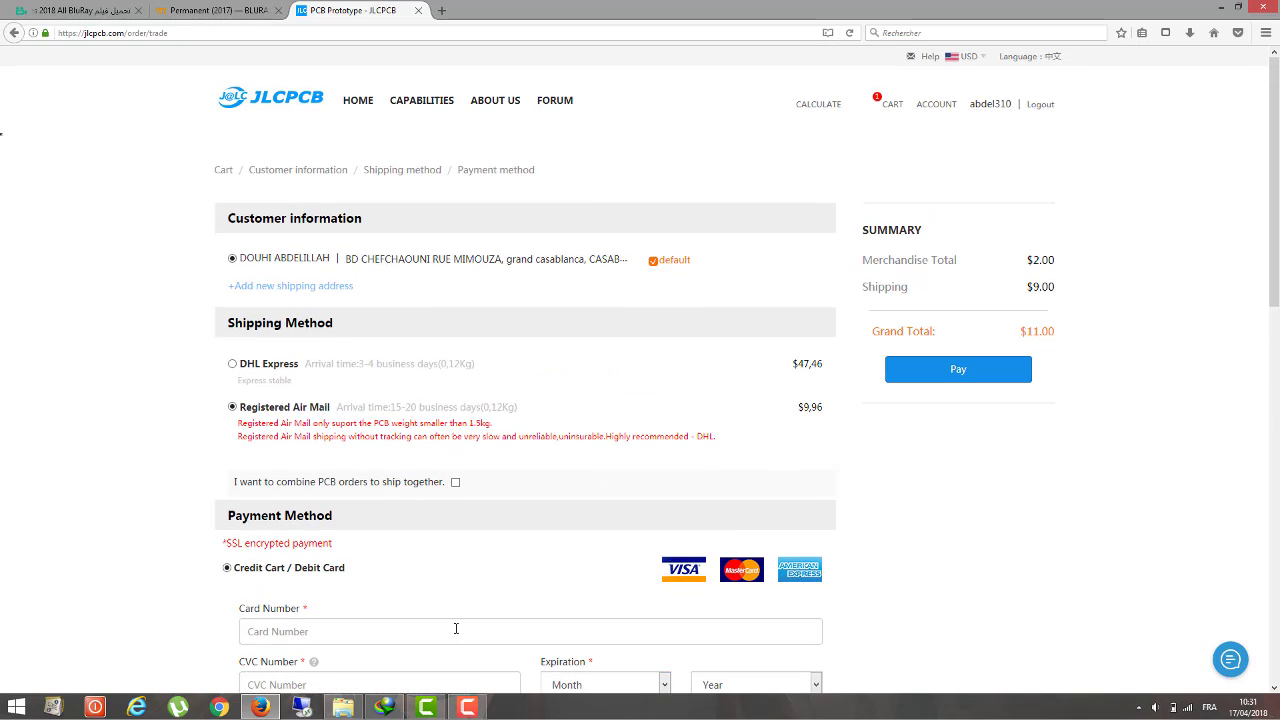
- Open the arduino_Uno_Rev3-02-TH board file in EAGLE and maximize the editor
left_click(1216, 6)
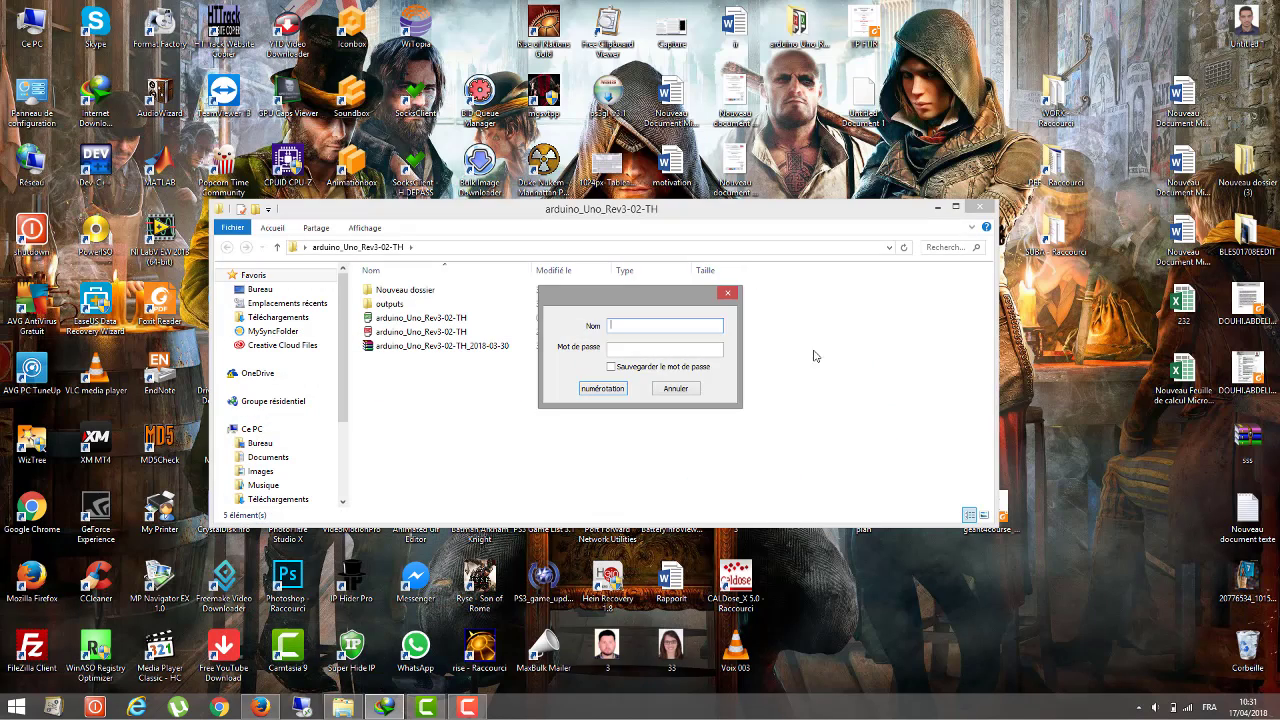
left_click(441, 320)
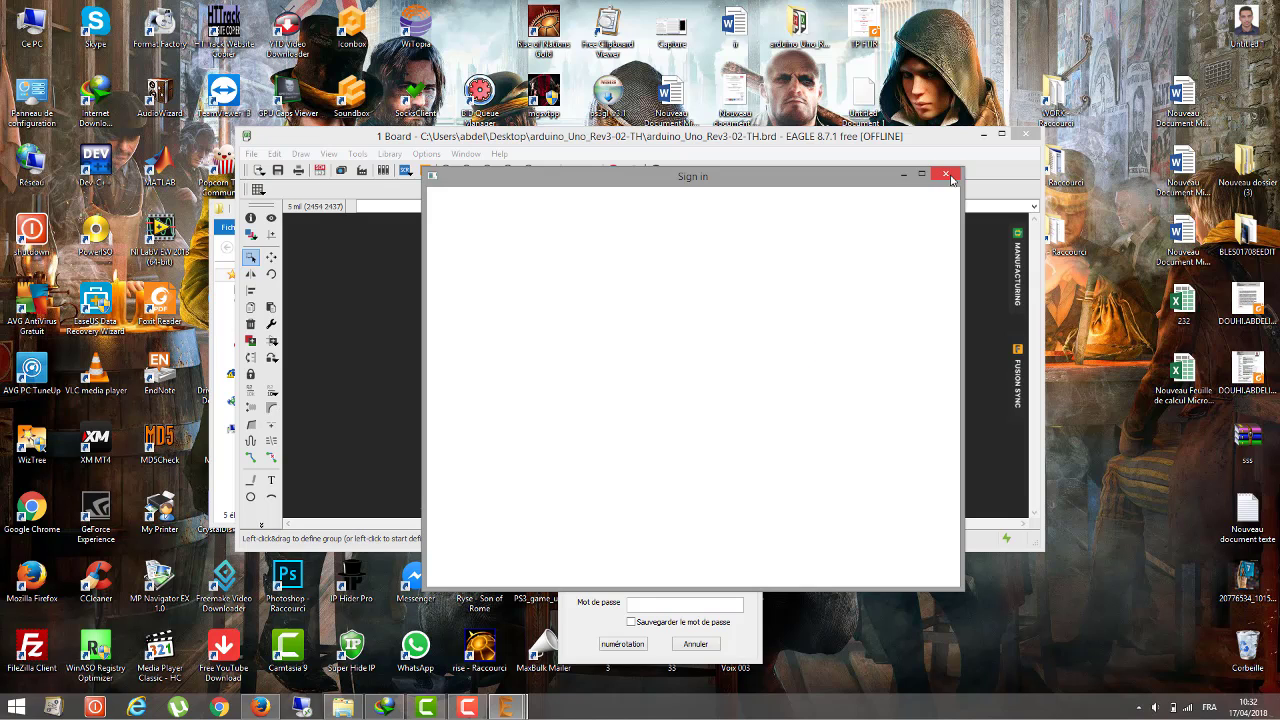
left_click(946, 176)
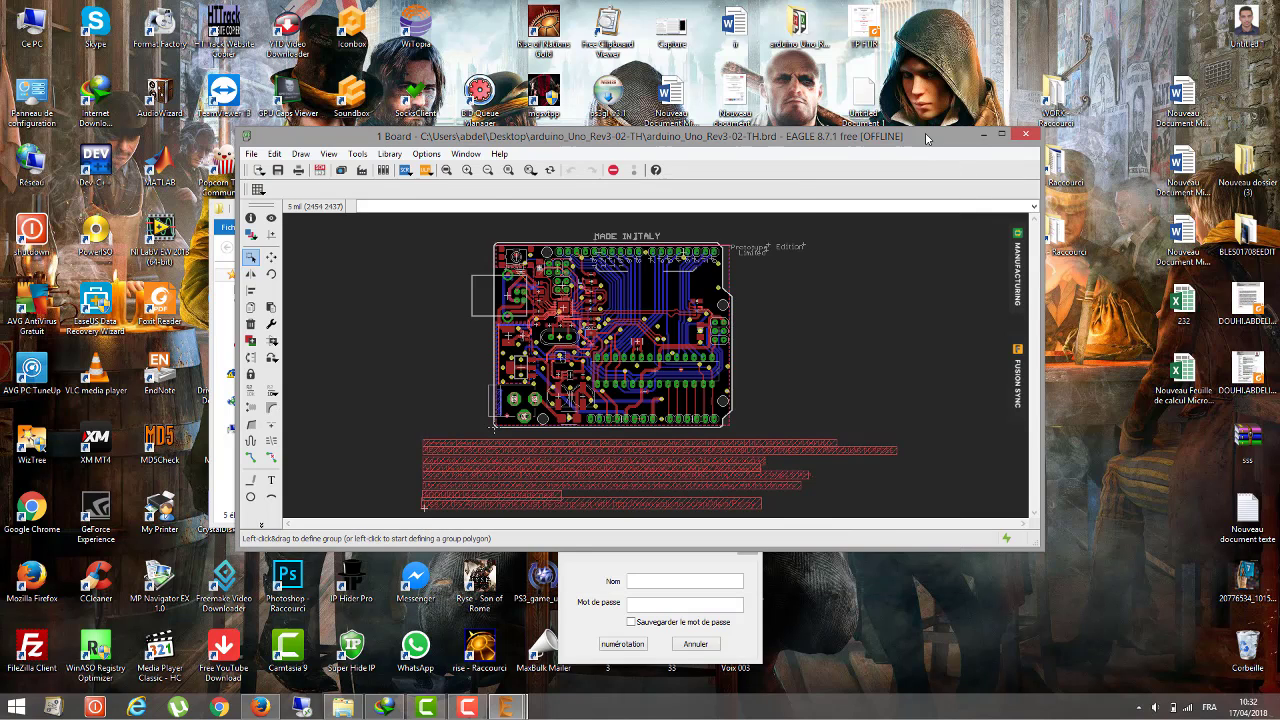
double_click(926, 138)
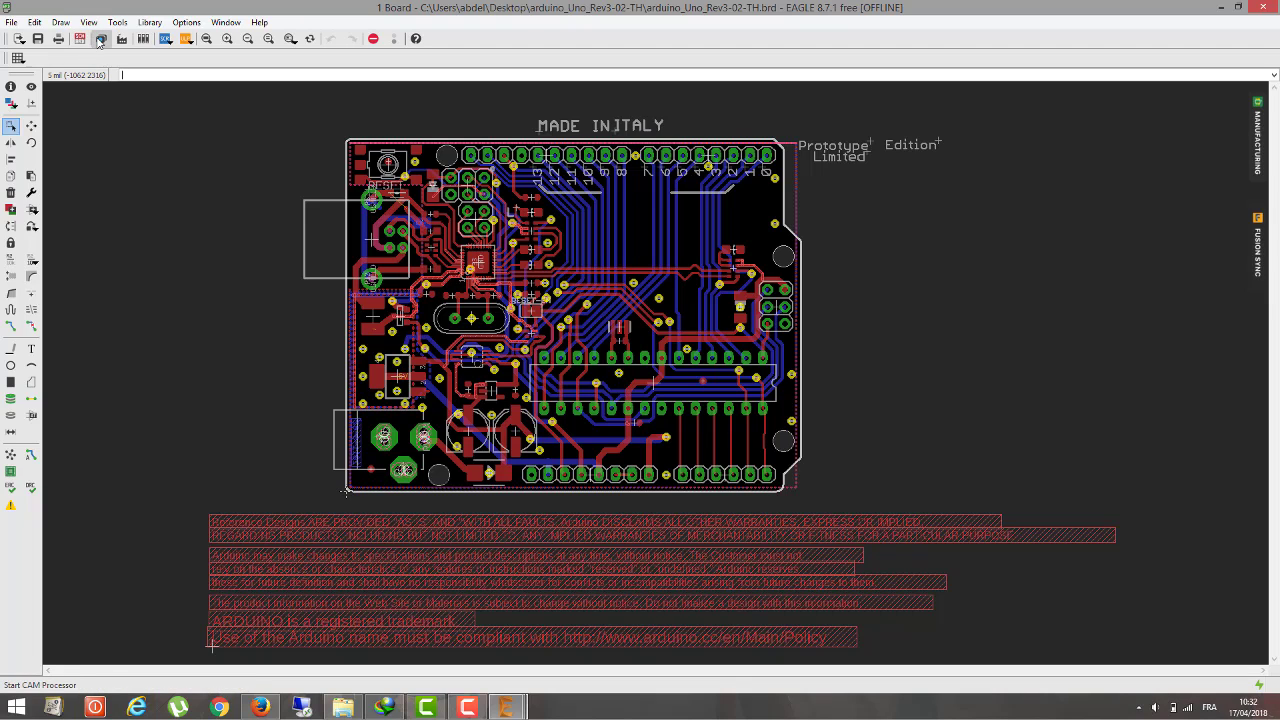
- Set the CAM Processor's Gerber file prefix to outputs62
left_click(99, 39)
left_click(393, 204)
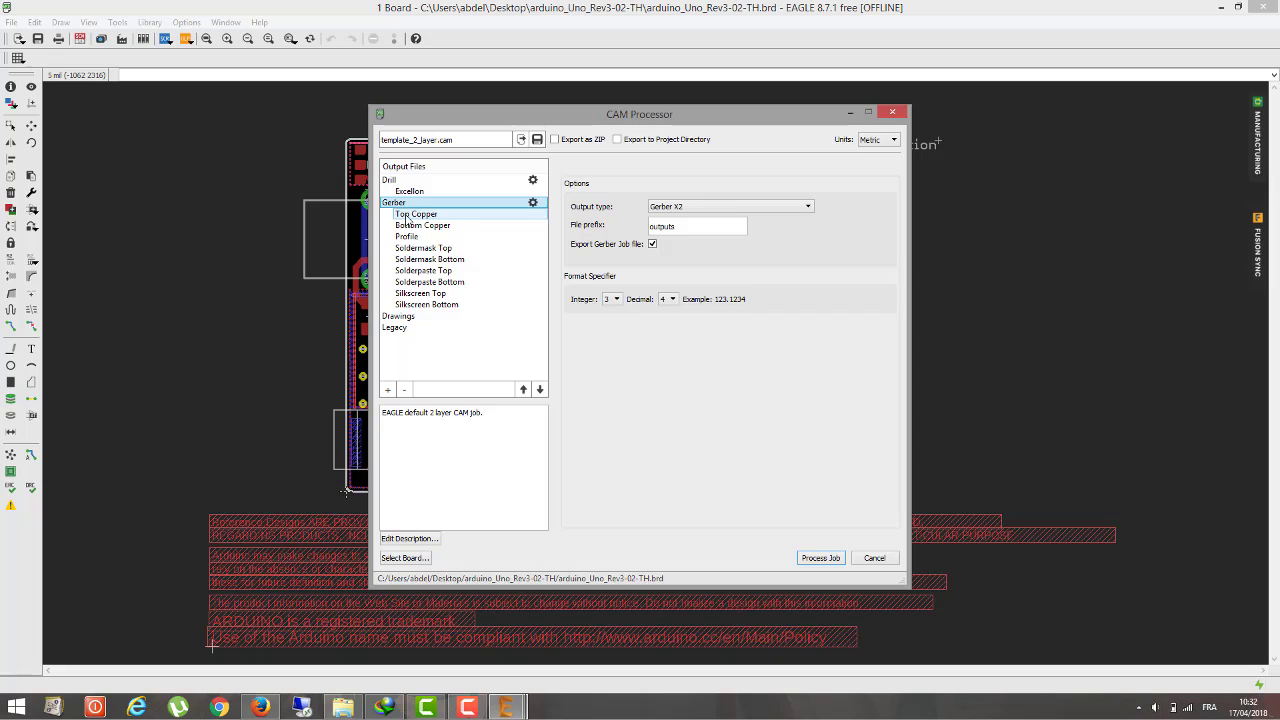
left_click(716, 225)
type("62")
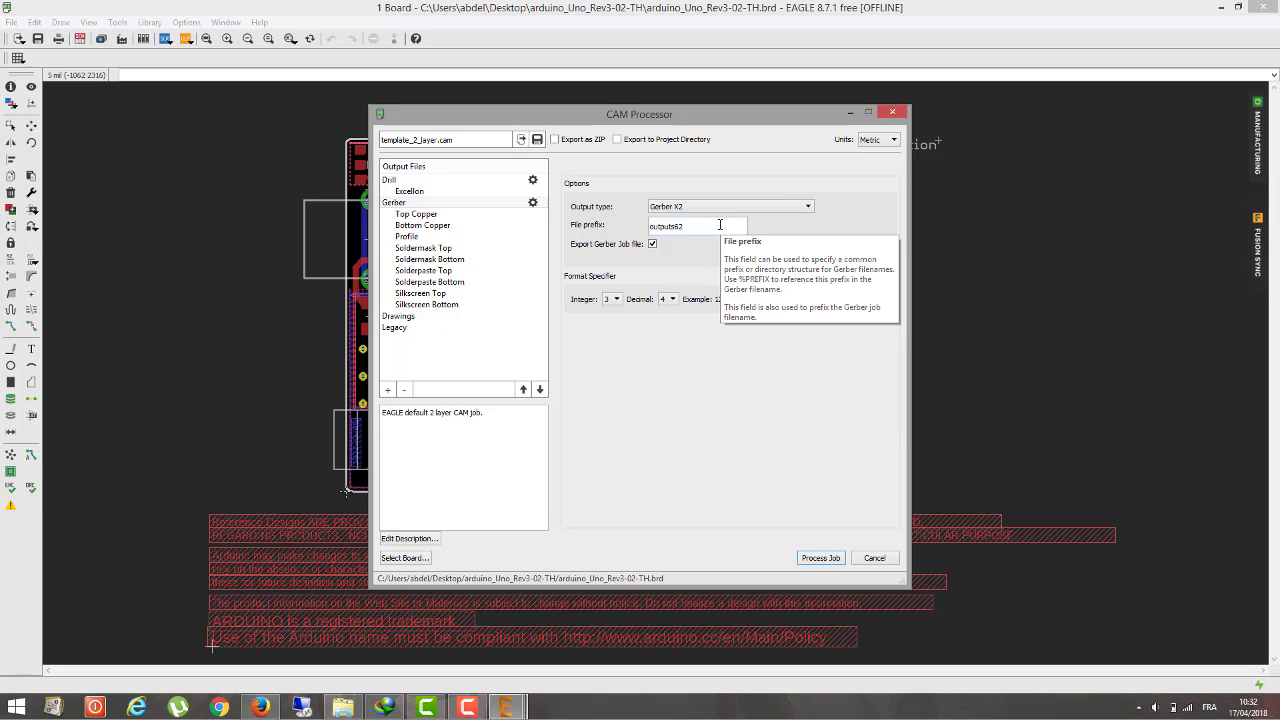
- Review the copper and soldermask layer settings, then process the job into the output folder
left_click(416, 216)
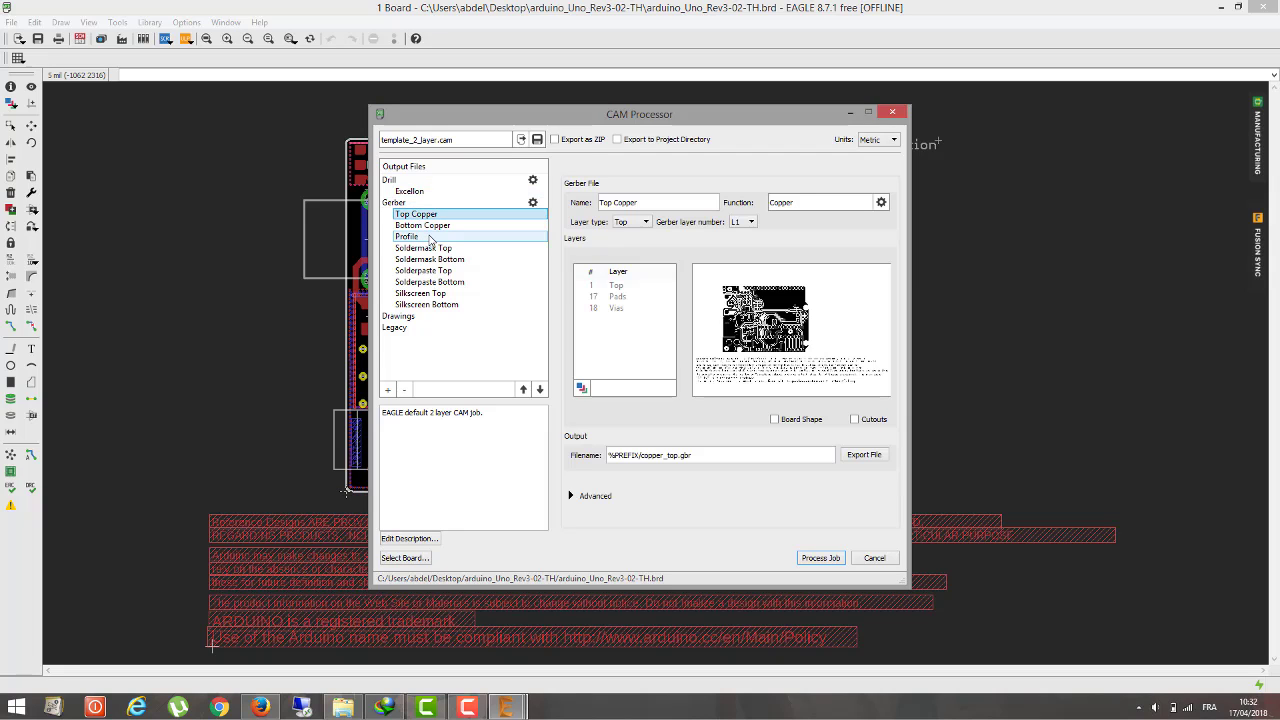
left_click(407, 236)
left_click(429, 259)
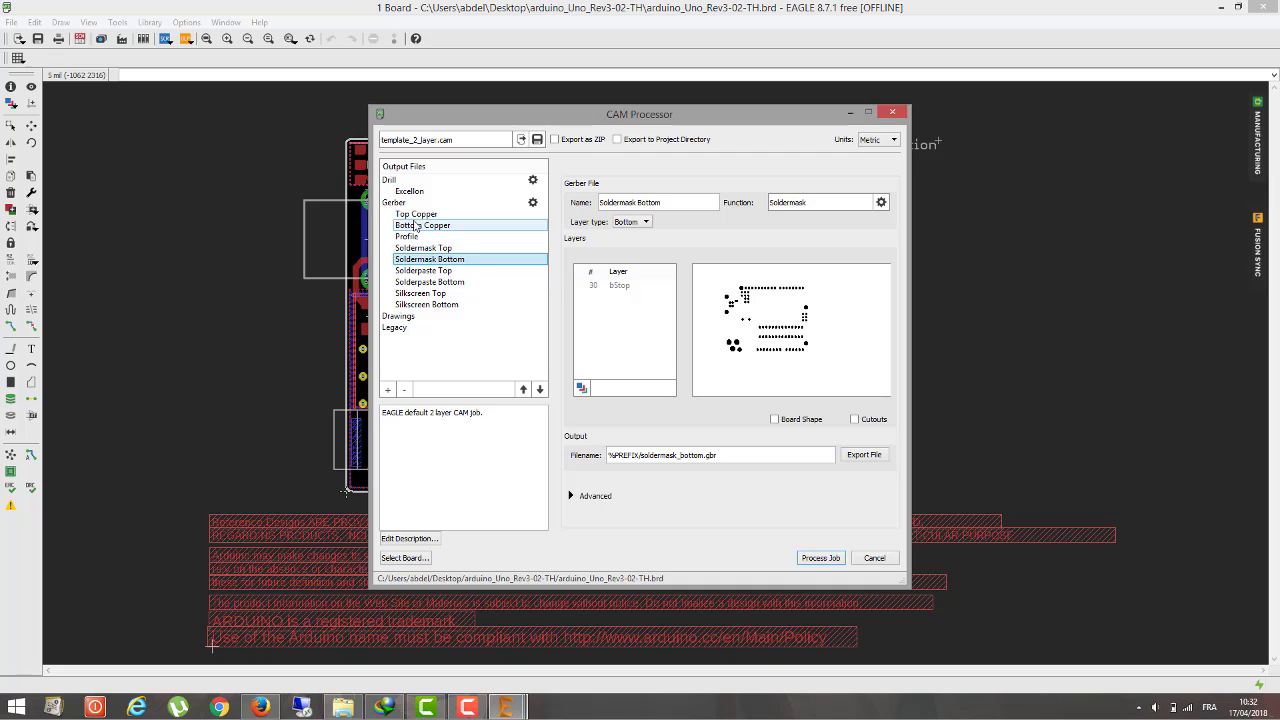
left_click(418, 203)
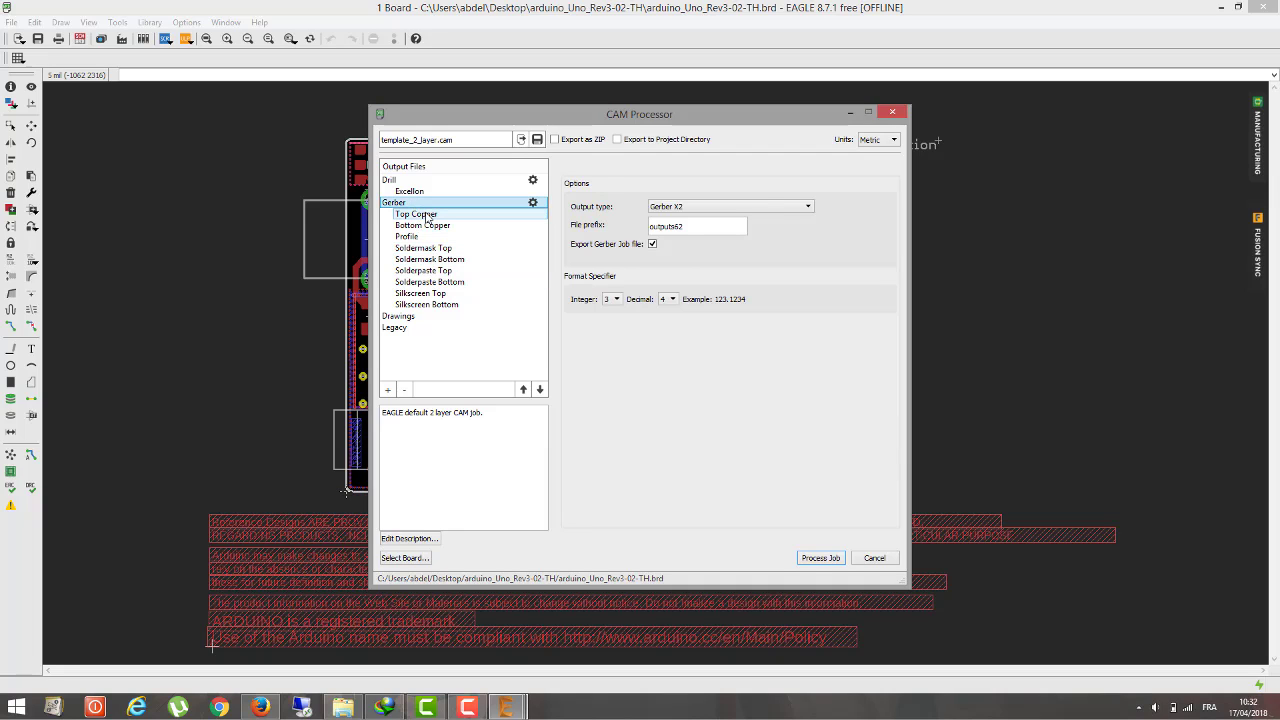
left_click(428, 216)
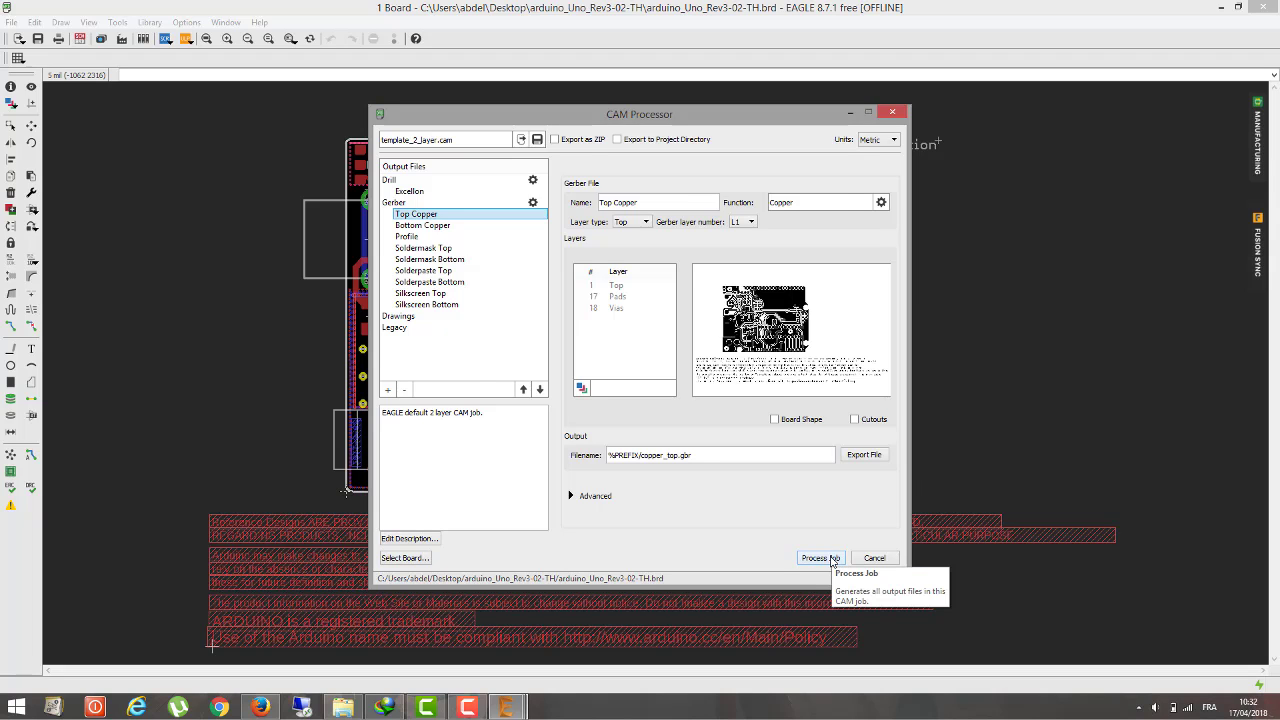
left_click(831, 559)
left_click(874, 459)
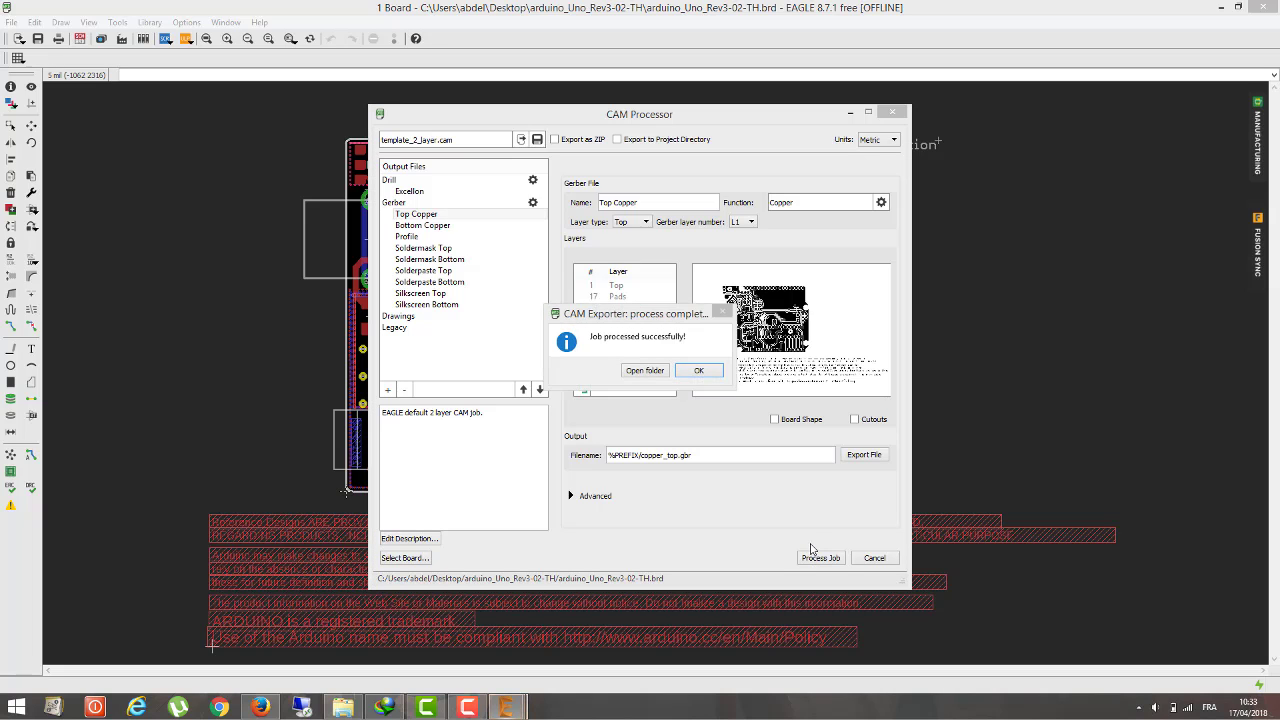
- Check the generated Gerber files inside the outputs62 folder
left_click(645, 371)
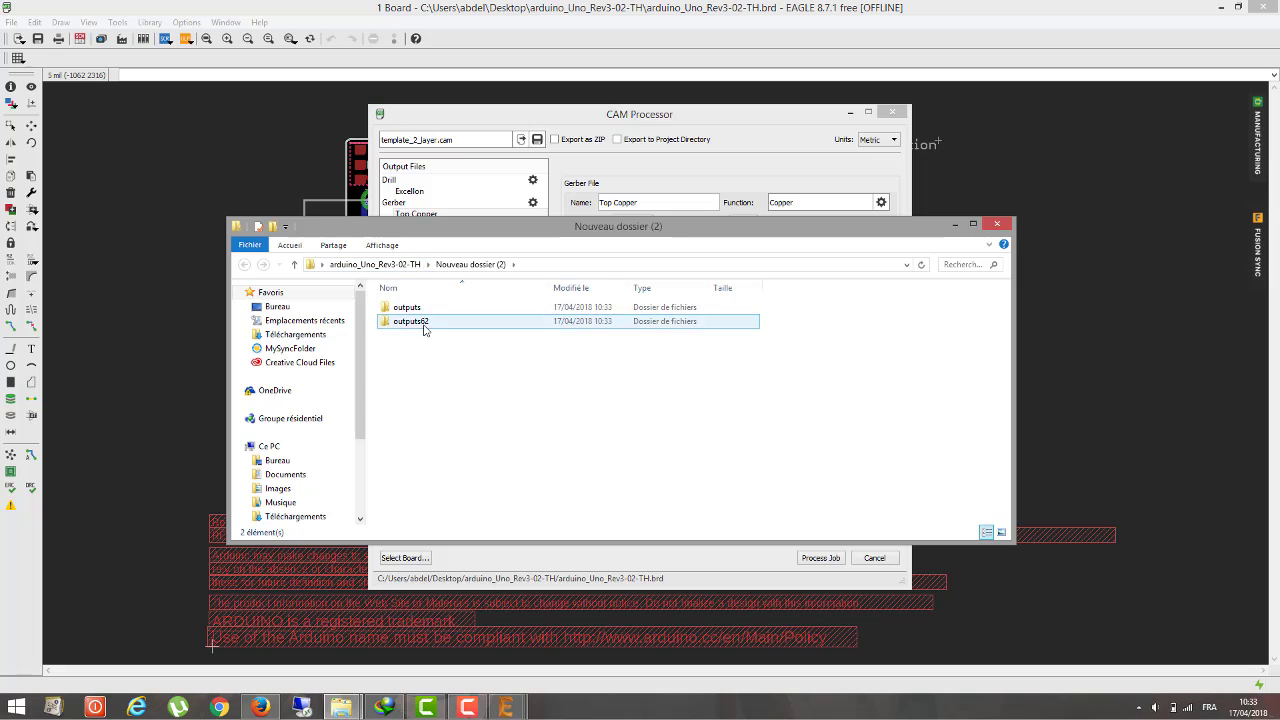
double_click(415, 322)
mouse_move(673, 502)
left_mouse_down()
mouse_move(388, 284)
mouse_move(455, 438)
left_mouse_up()
left_click(494, 265)
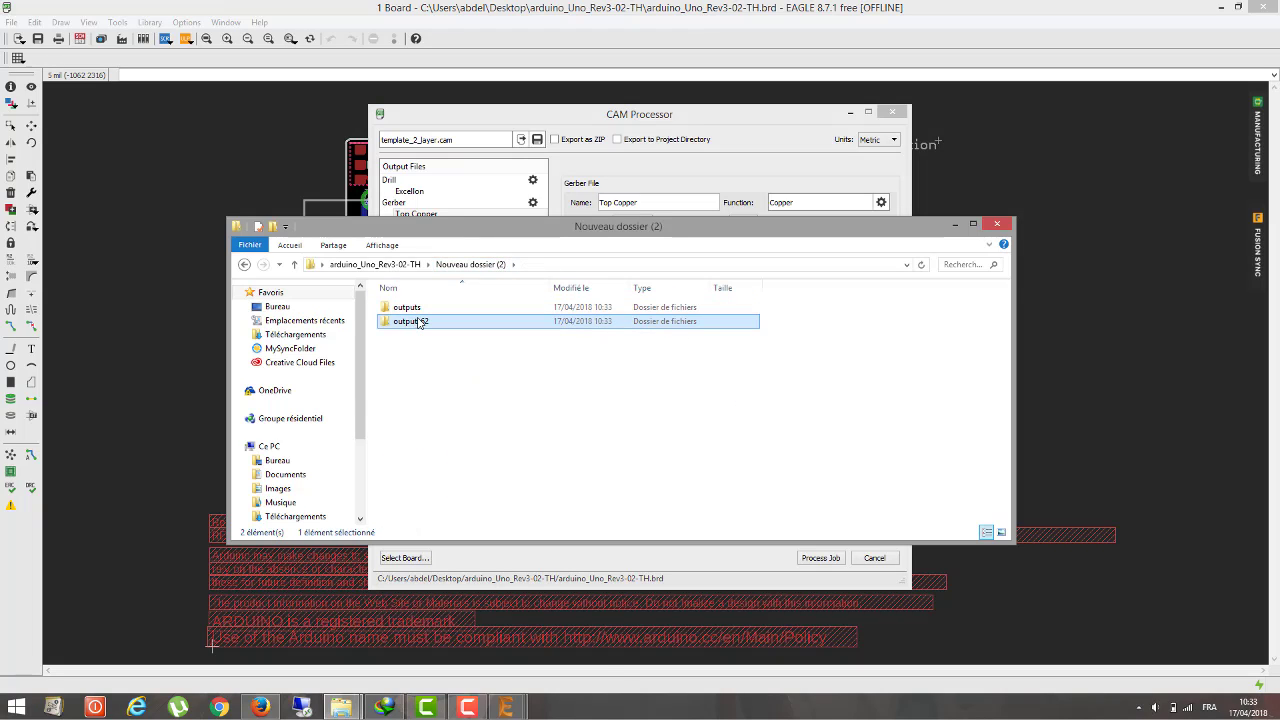
- Compress the outputs62 folder into a ZIP archive with WinRAR
right_click(419, 322)
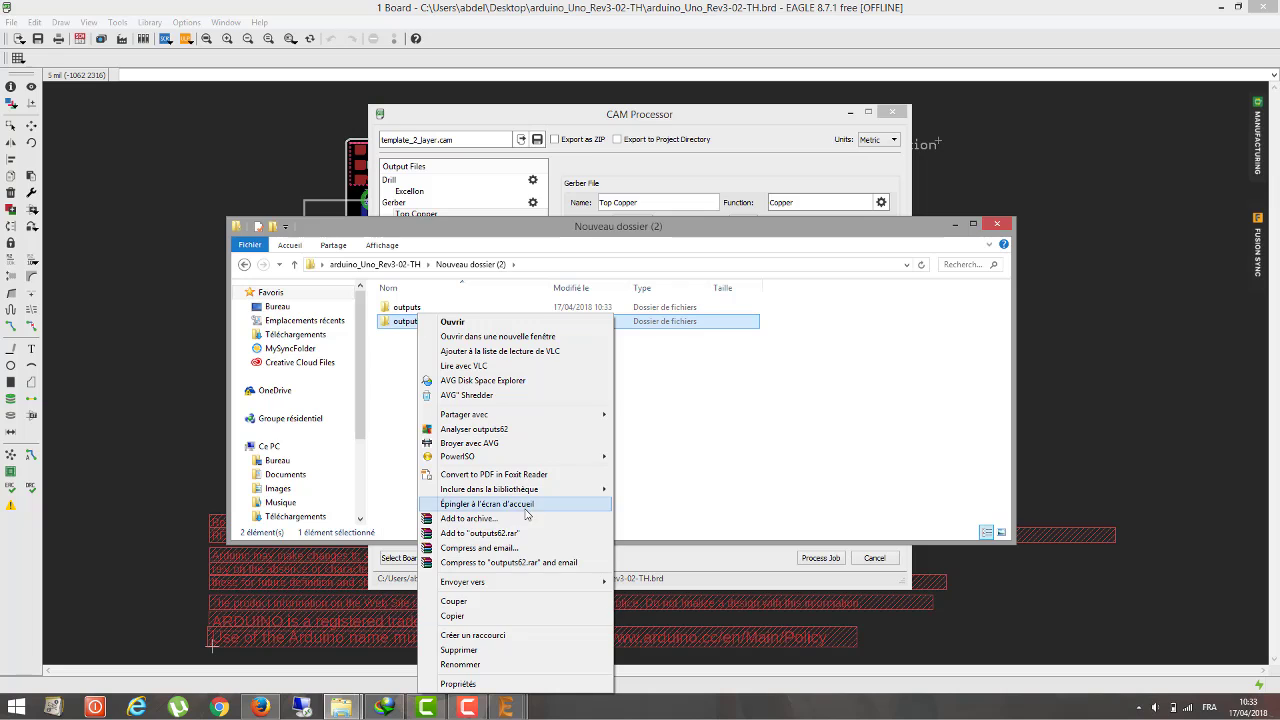
left_click(507, 518)
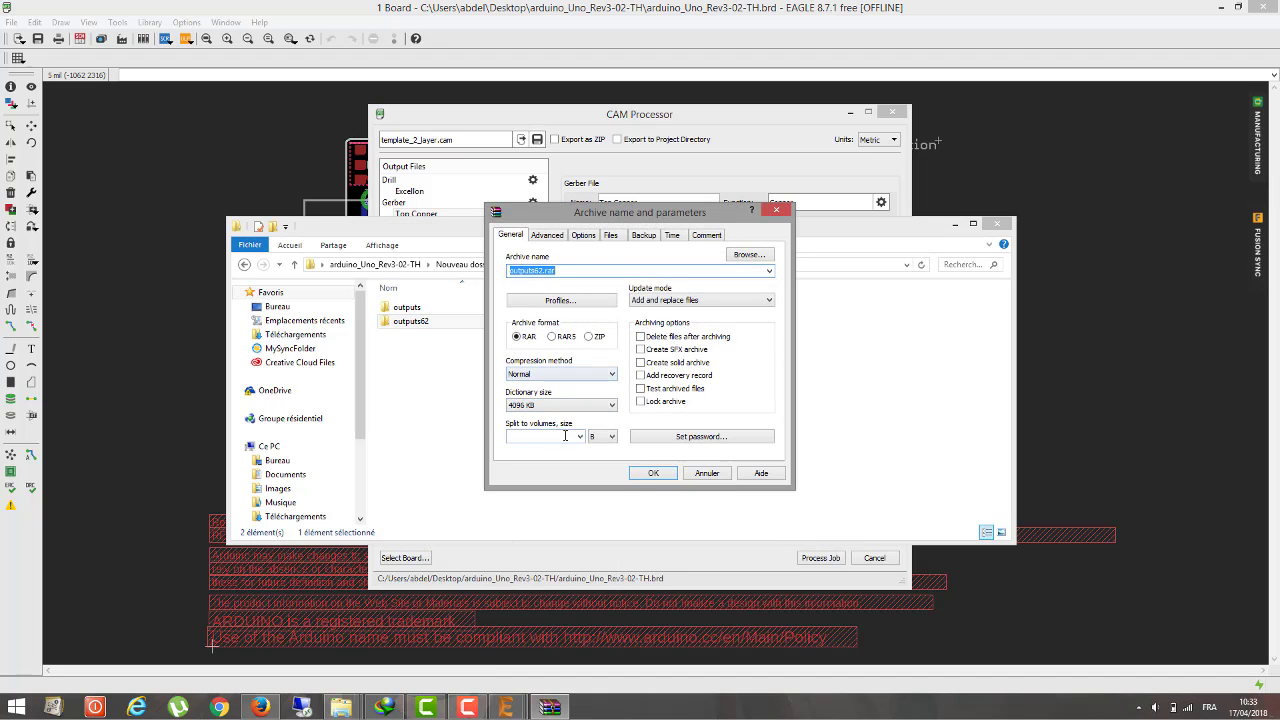
left_click(597, 337)
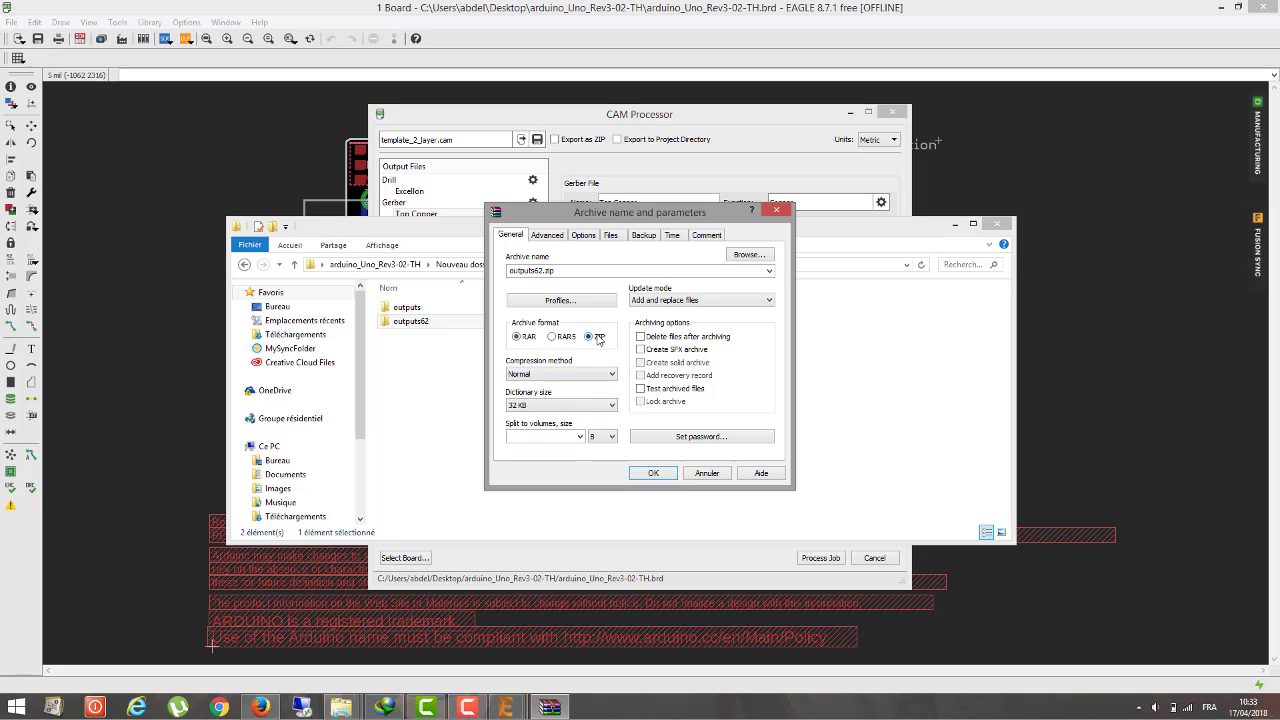
left_click(656, 475)
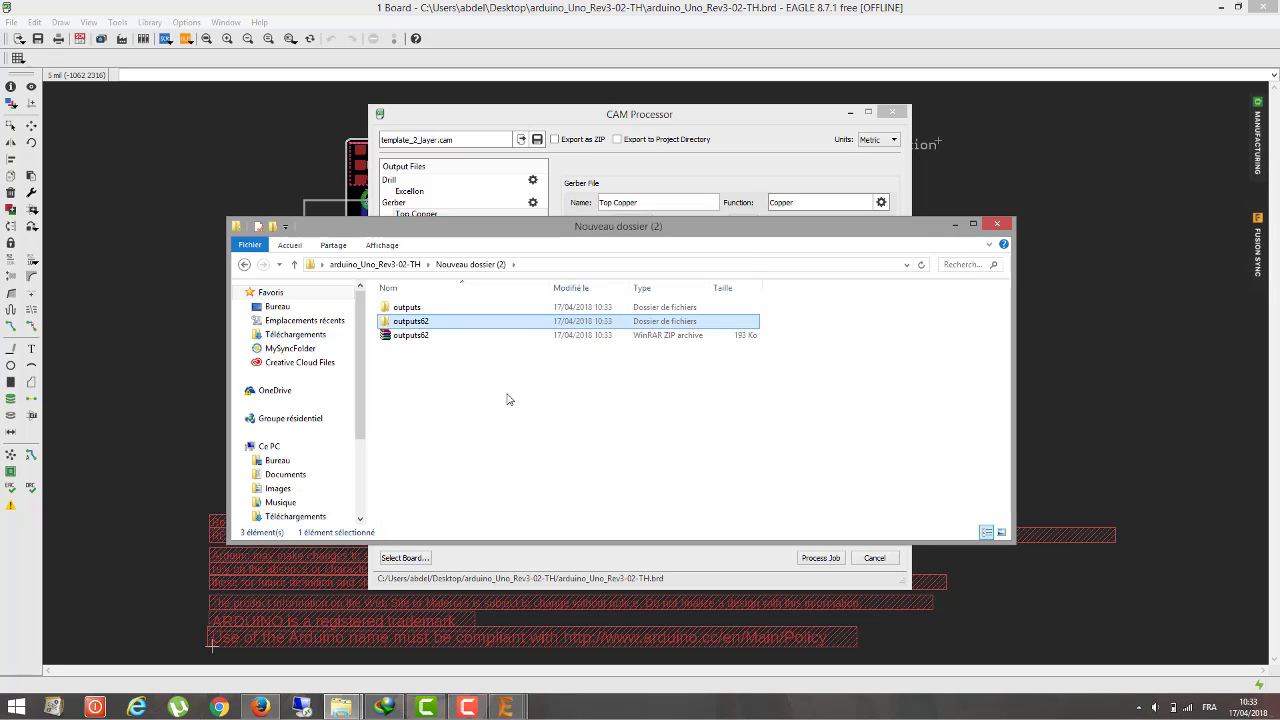
- Delete the unpaid outputs_Y3 order and acknowledge the deletion message
left_click(434, 337)
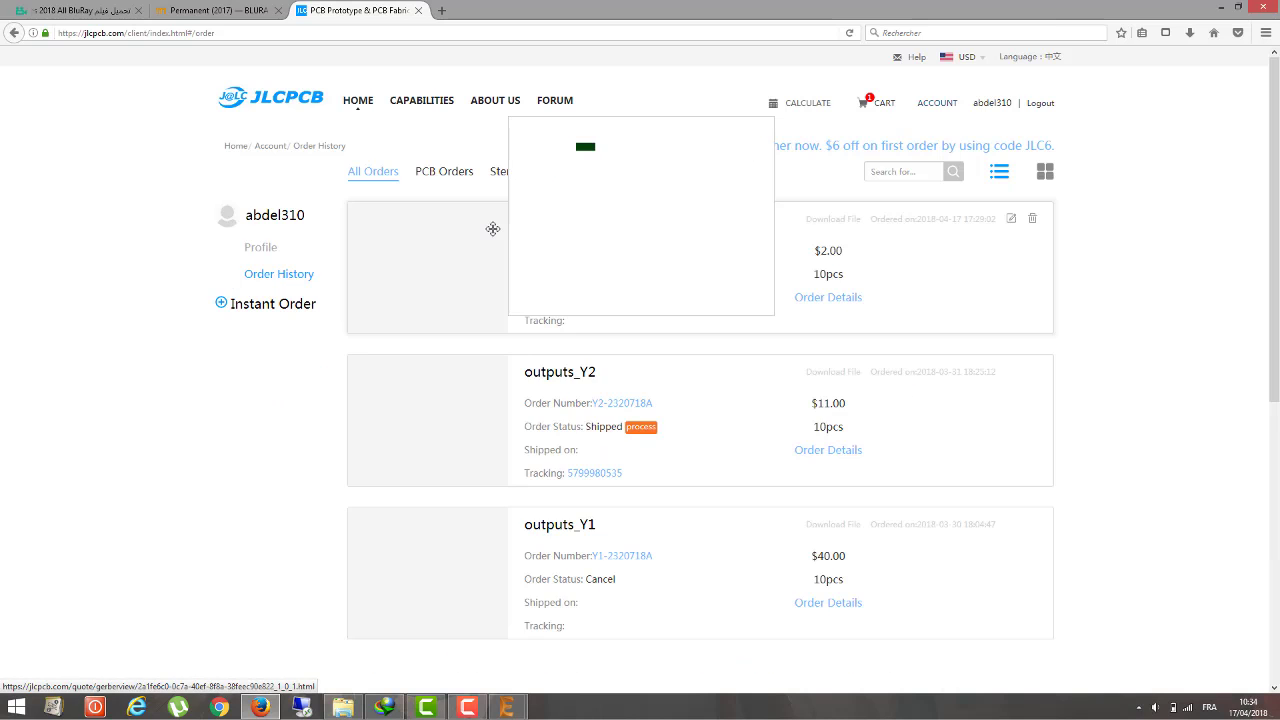
scroll(1040, 410, "down", 2)
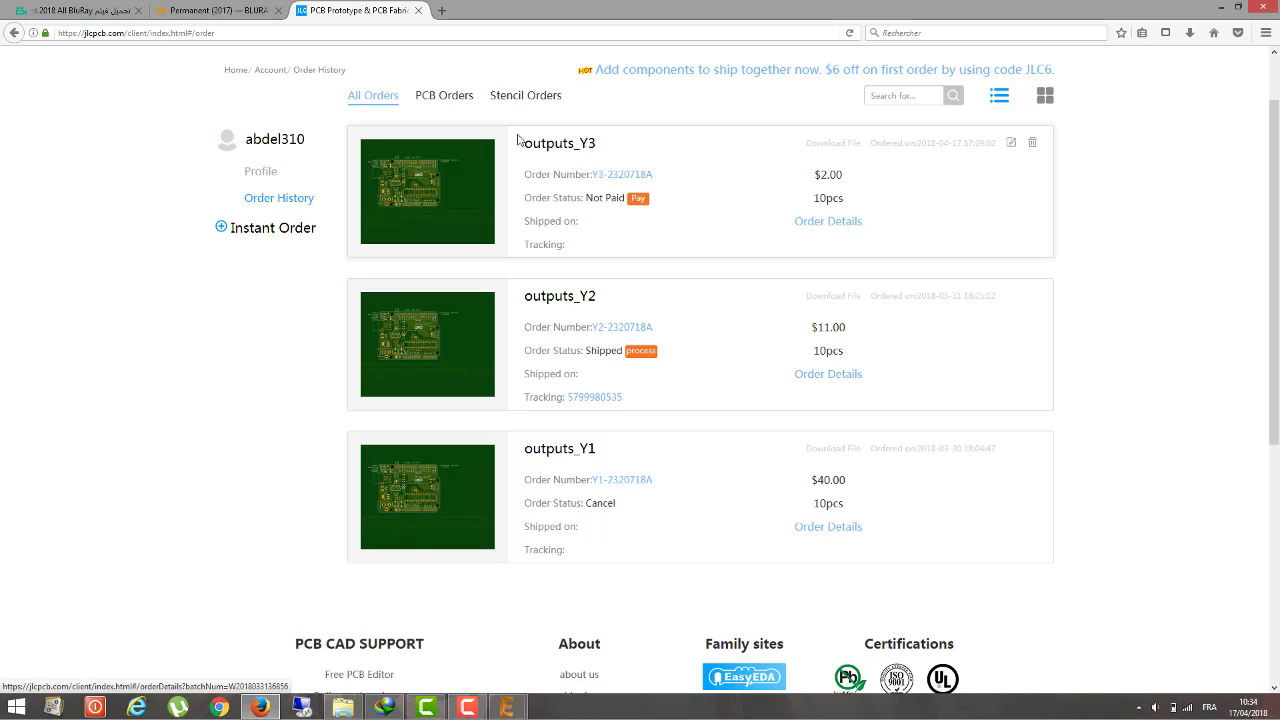
left_click(1037, 143)
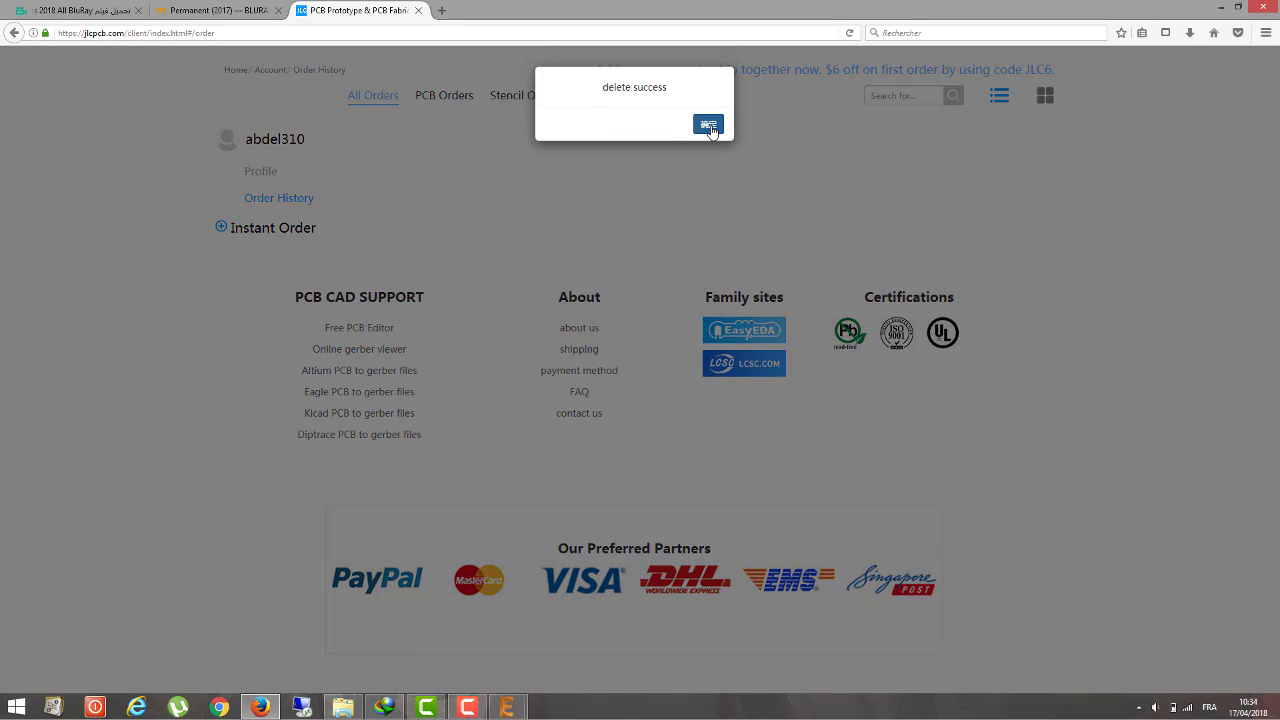
left_click(708, 125)
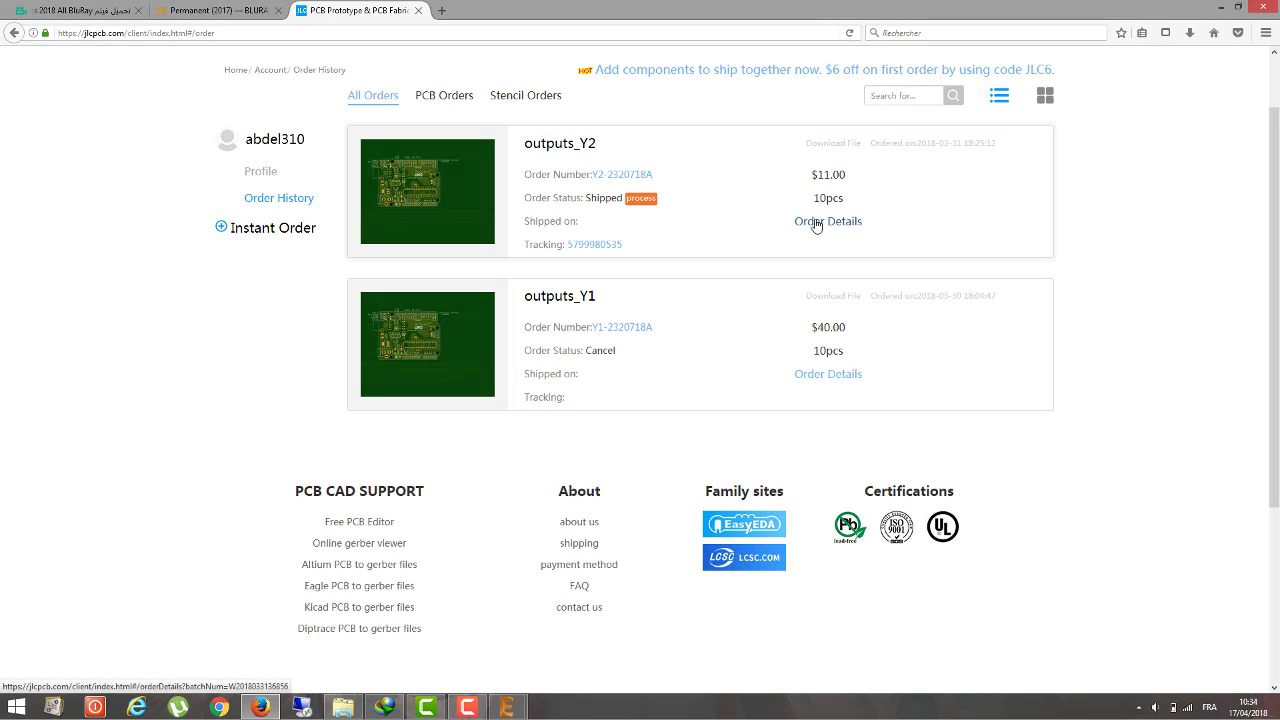
- Open outputs_Y2's order details and highlight its 31 March upload and 2 April produced dates
left_click(816, 222)
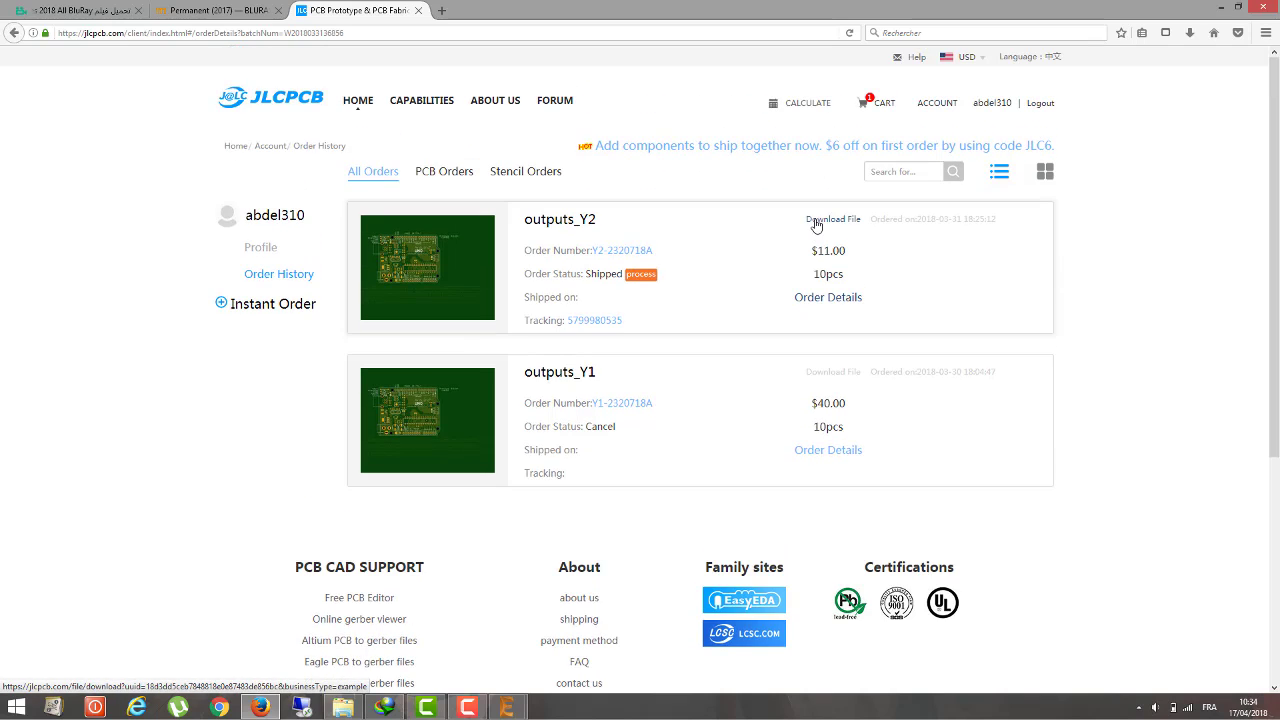
double_click(449, 274)
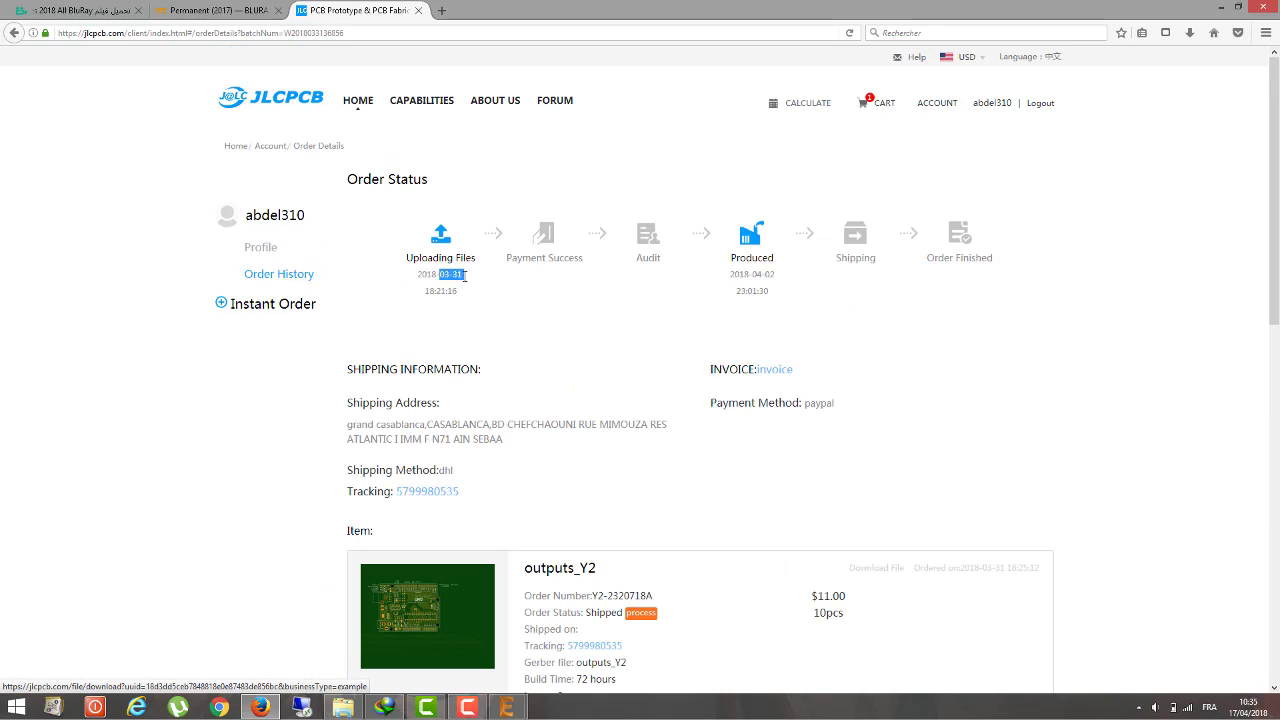
left_click_drag(466, 275, 454, 282)
left_click_drag(773, 274, 752, 274)
scroll(668, 411, "down", 3)
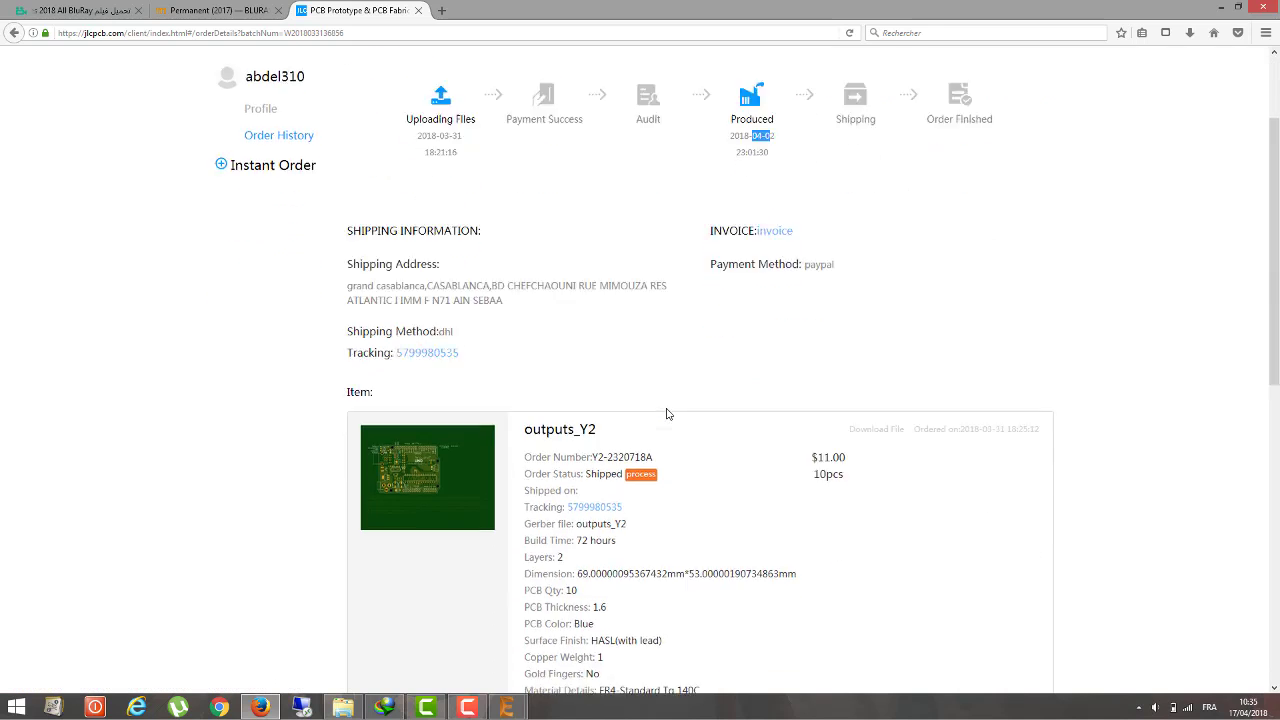
scroll(666, 414, "down", 6)
scroll(666, 414, "up", 8)
scroll(668, 414, "up", 2)
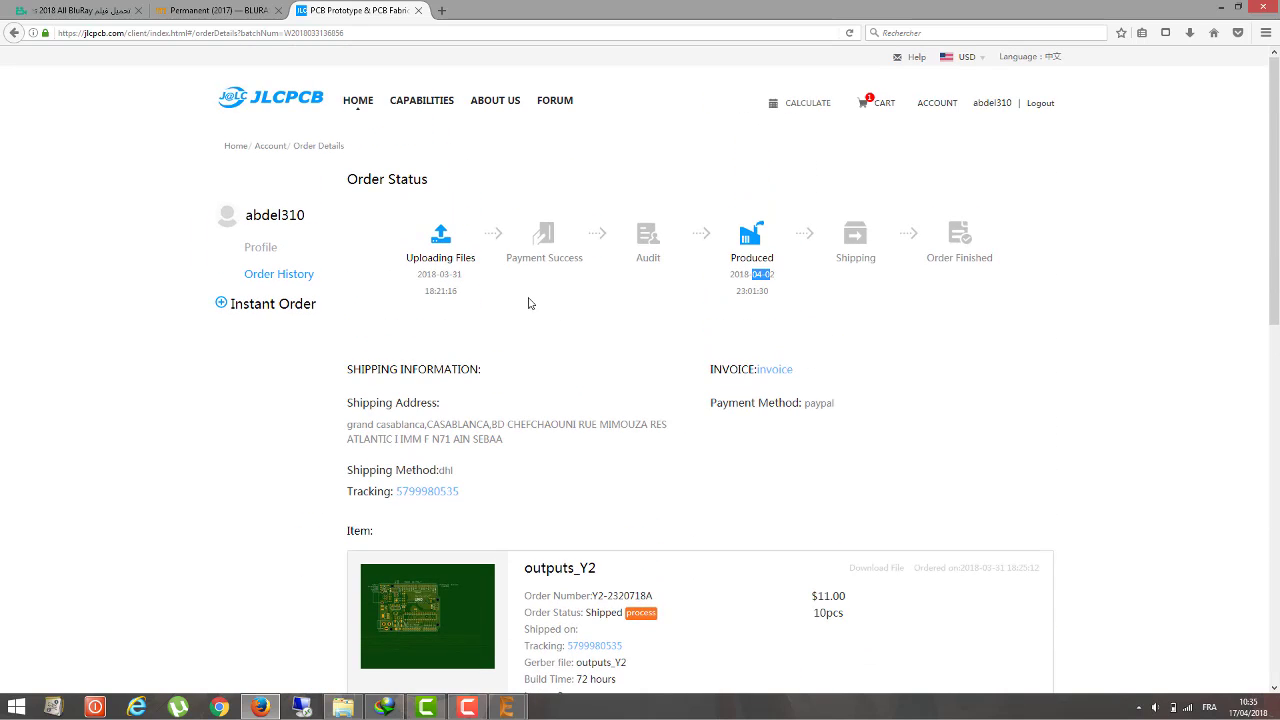